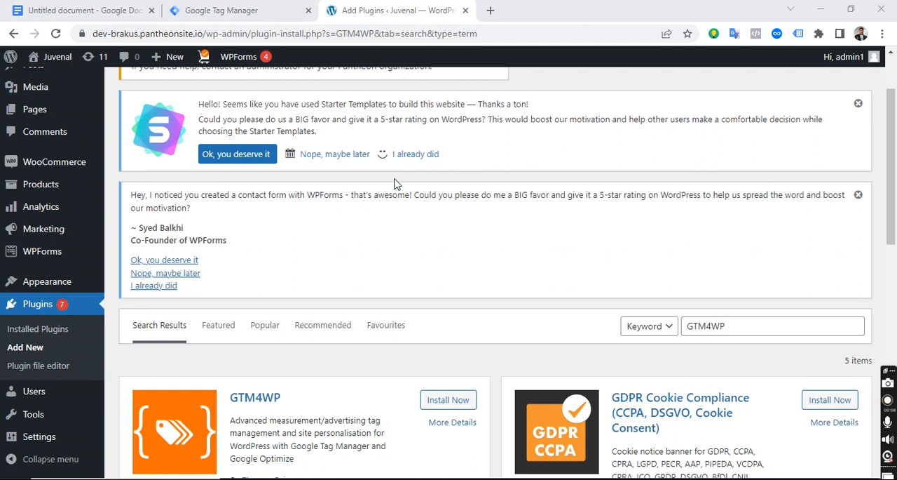
# Review the Google Docs document's introduction and numbered reasons for creating and installing a Google Tag Manager account.
pyautogui.click(89, 10)
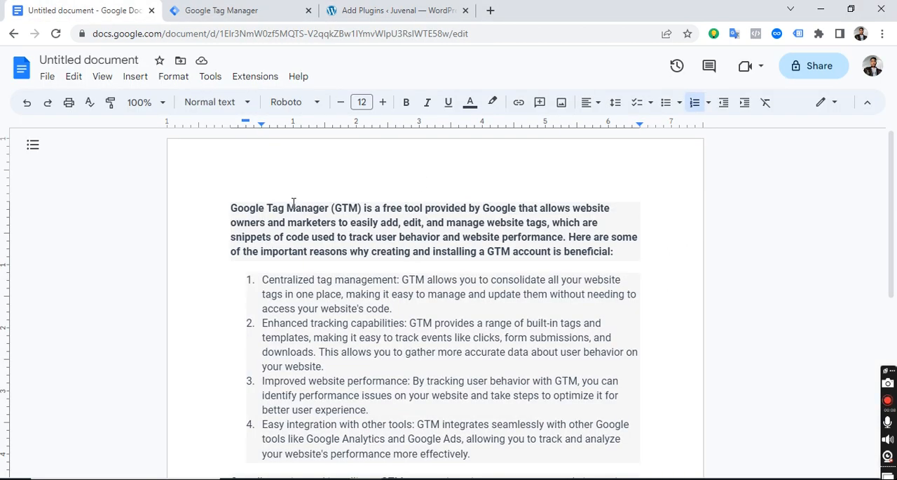
pyautogui.scroll(-2, 281, 280)
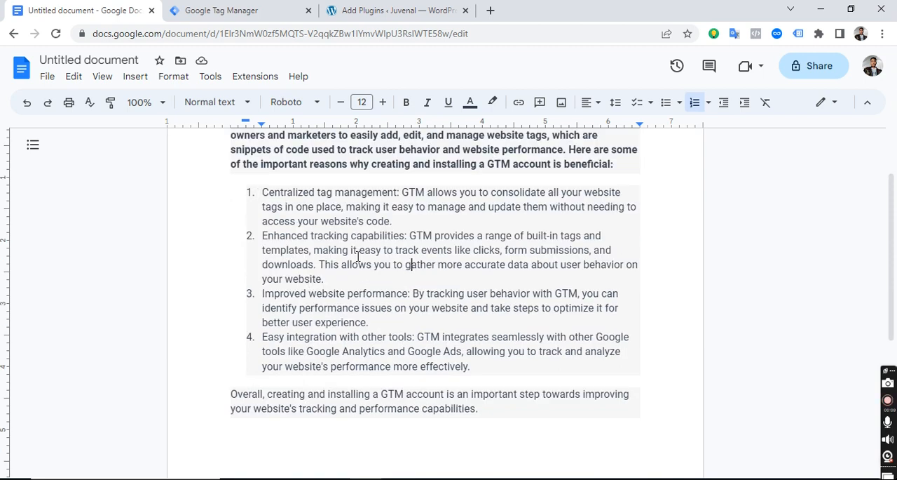
pyautogui.scroll(2, 357, 256)
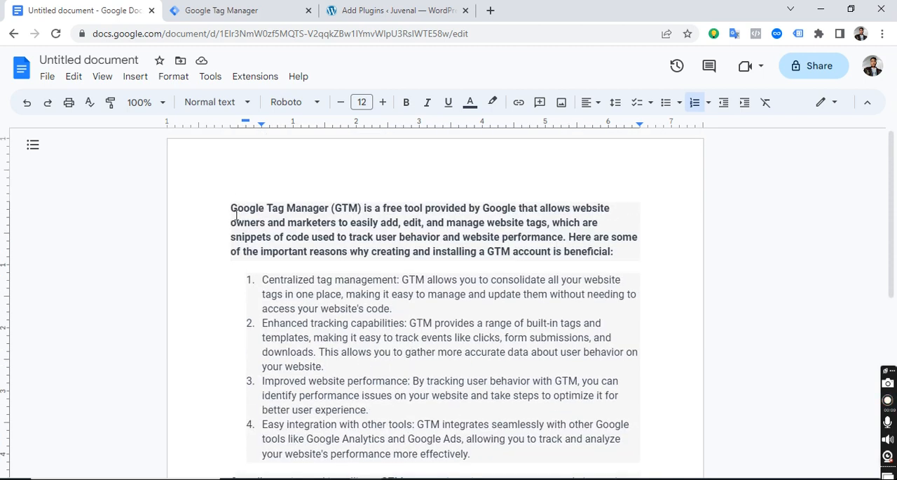
pyautogui.moveTo(236, 215); pyautogui.dragTo(345, 371)
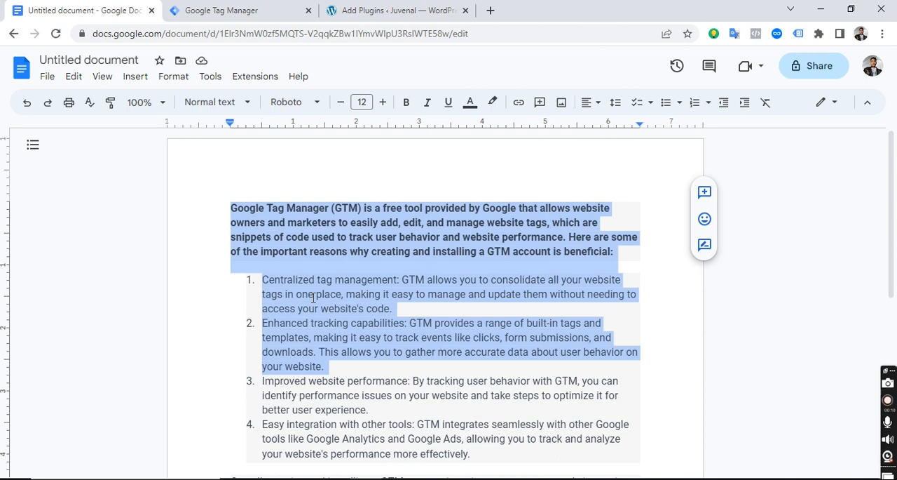
pyautogui.click(313, 297)
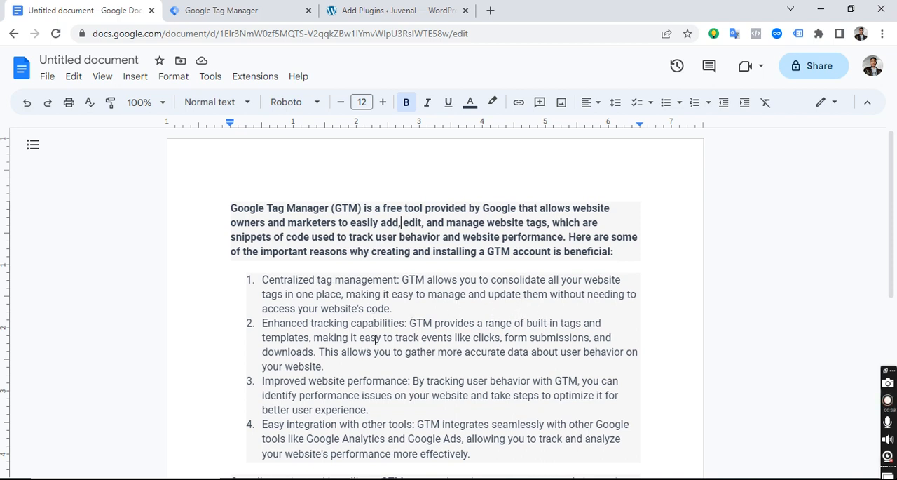
pyautogui.scroll(-2, 313, 329)
pyautogui.click(262, 294)
pyautogui.moveTo(307, 298); pyautogui.dragTo(339, 295)
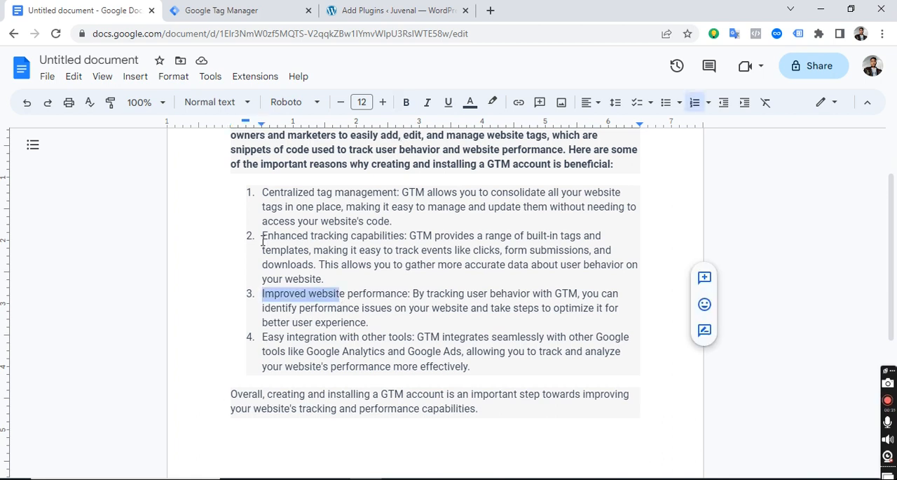
pyautogui.moveTo(265, 235); pyautogui.dragTo(409, 237)
pyautogui.moveTo(263, 336); pyautogui.dragTo(414, 335)
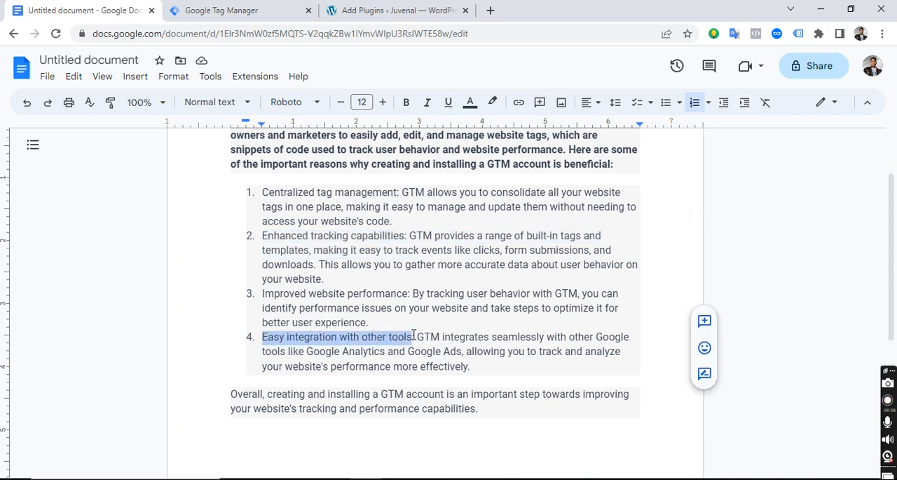
pyautogui.scroll(1, 286, 302)
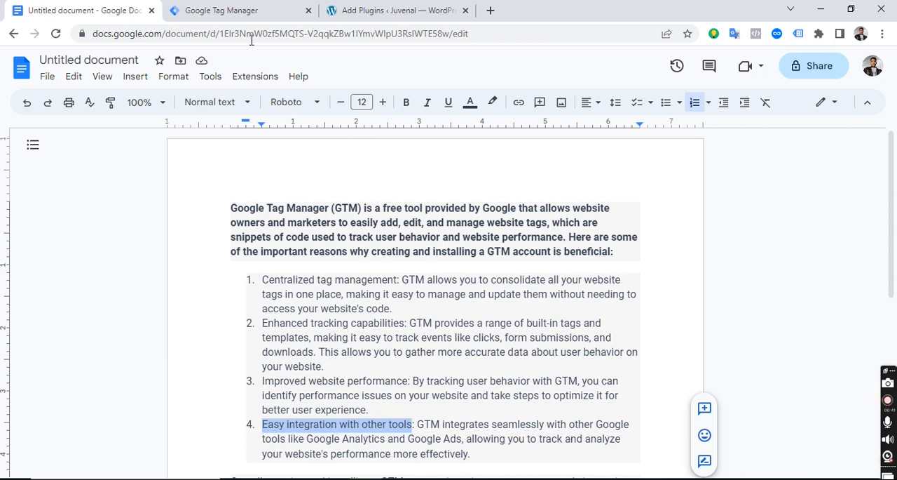
# Switch to Google Tag Manager and start a new account named "hand llc".
pyautogui.click(225, 10)
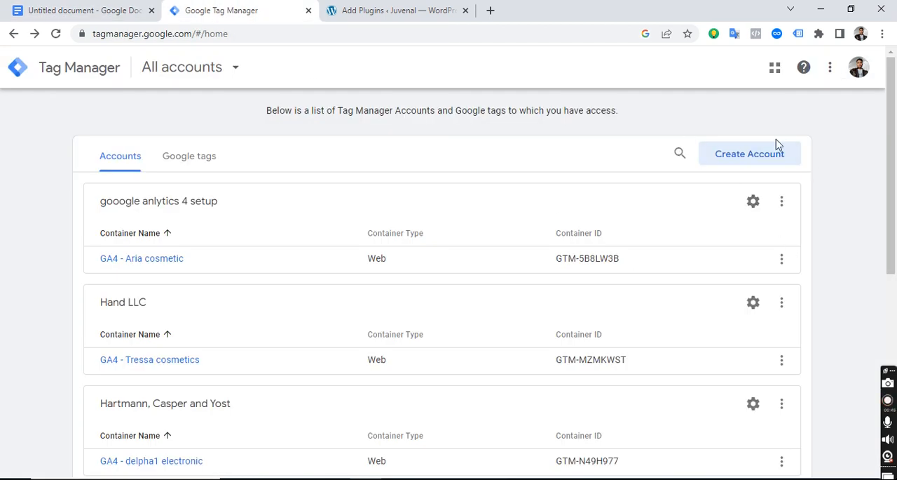
pyautogui.click(751, 161)
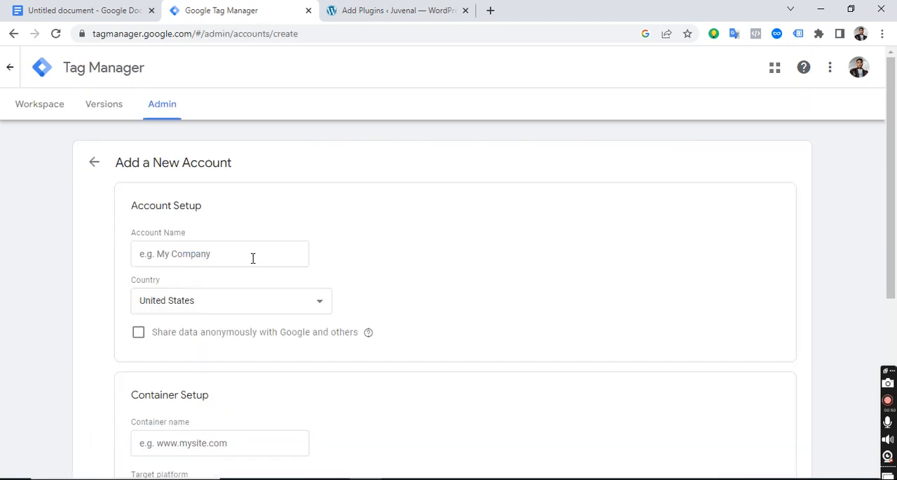
pyautogui.click(253, 258)
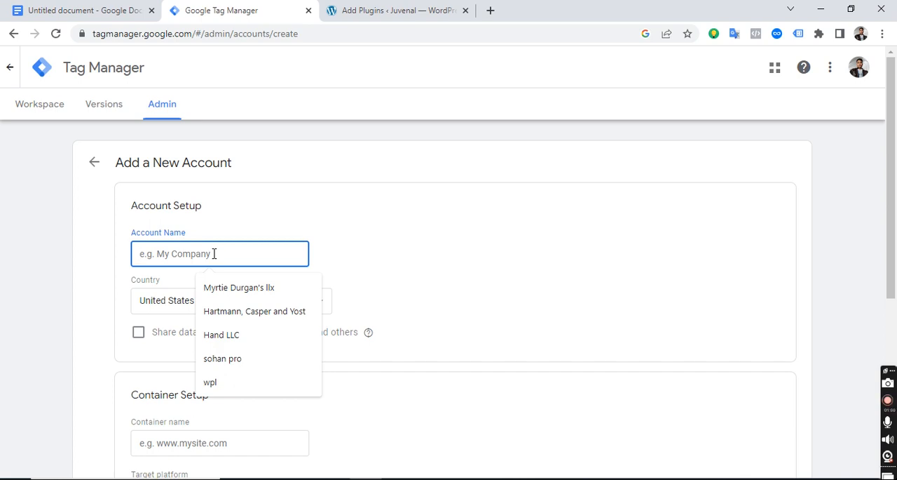
pyautogui.write('han')
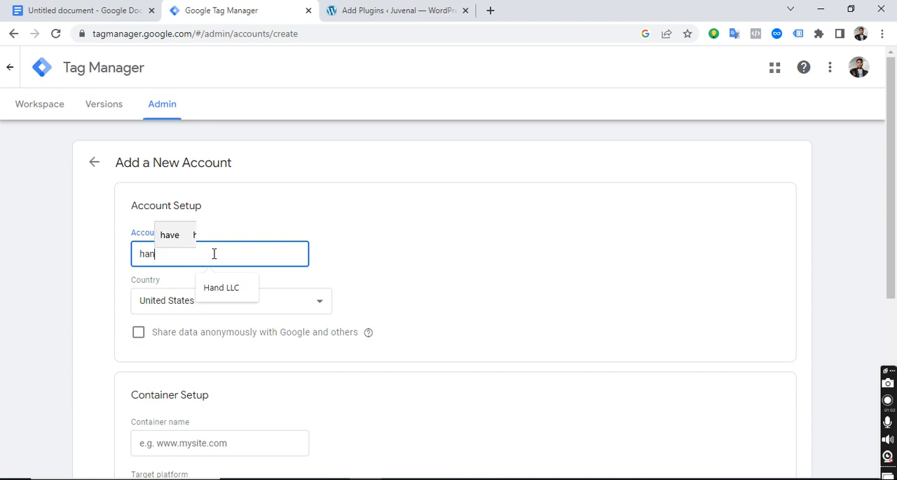
pyautogui.write('d lllc')
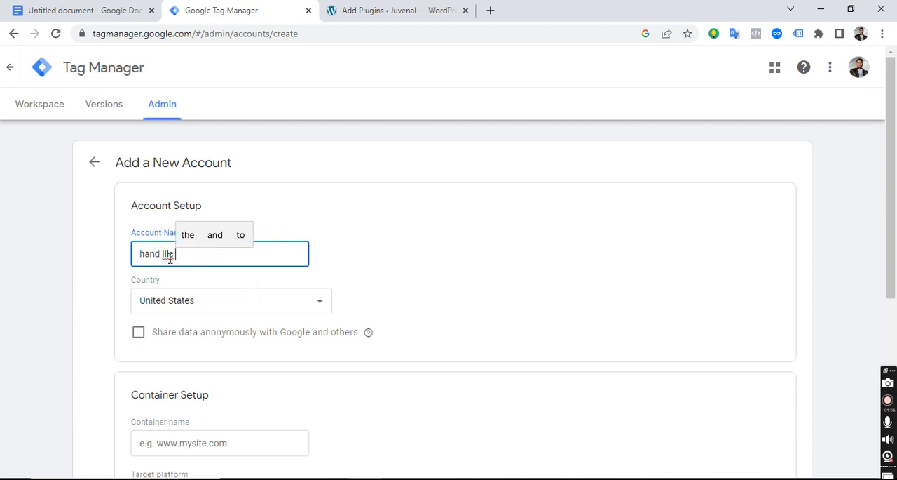
# Set the new account's country to Canada and enable sharing data anonymously with Google and others.
pyautogui.scroll(-1, 197, 305)
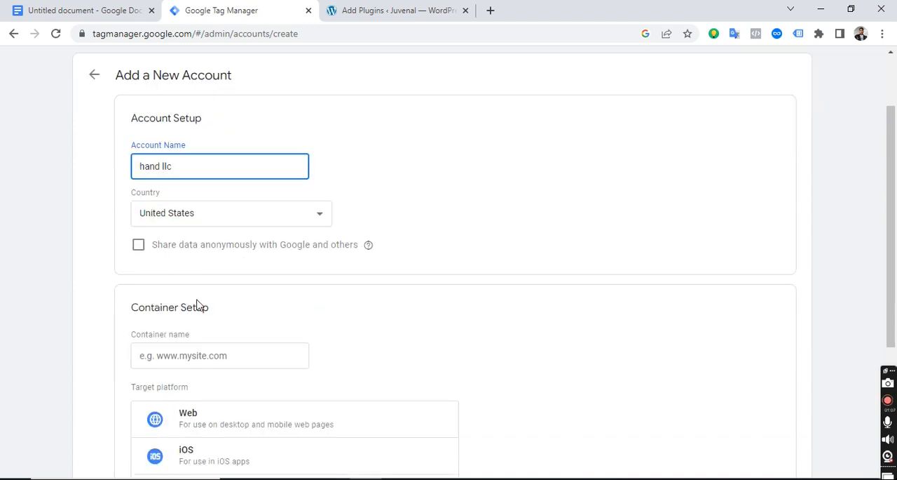
pyautogui.click(188, 211)
pyautogui.scroll(-2, 176, 340)
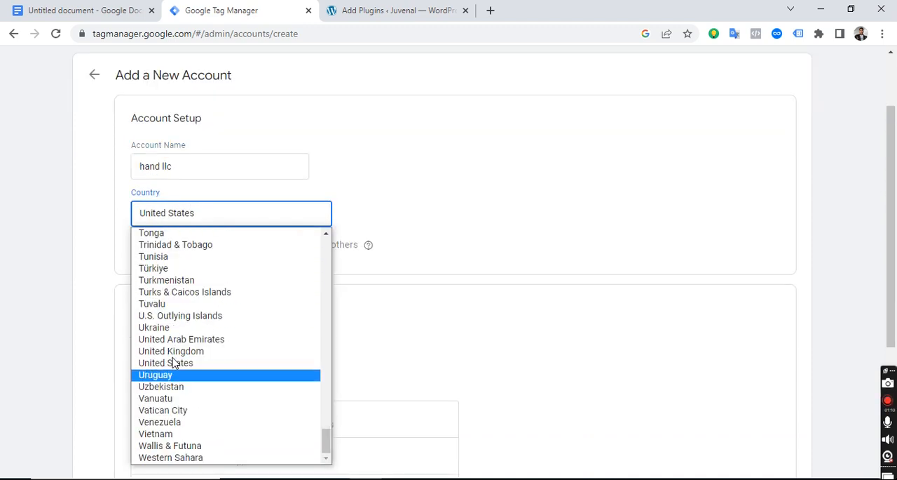
pyautogui.scroll(5, 189, 281)
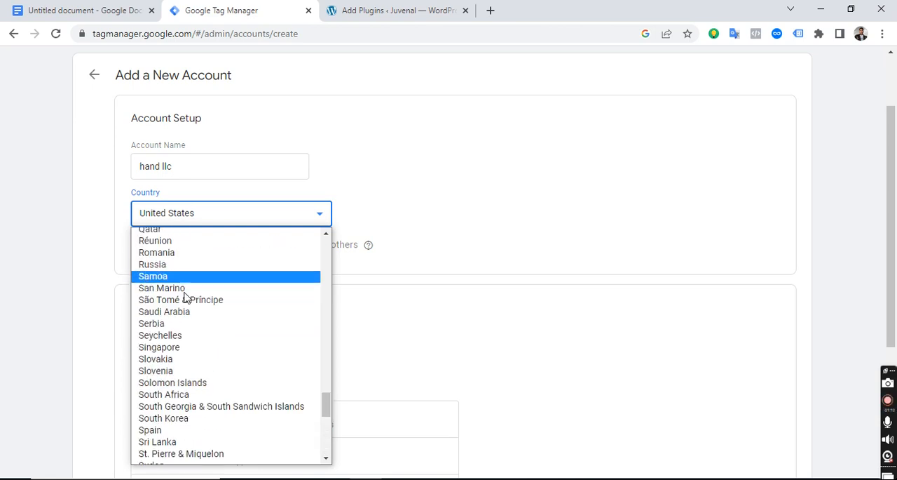
pyautogui.scroll(10, 189, 294)
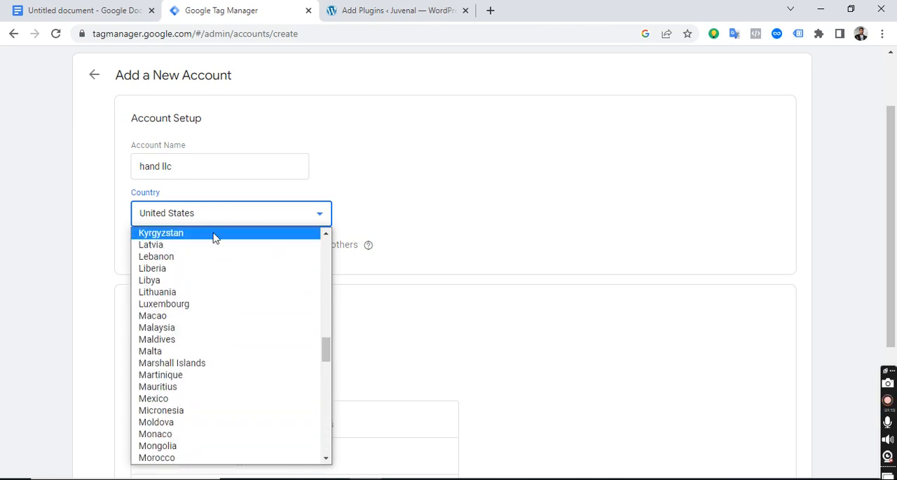
pyautogui.scroll(15, 184, 281)
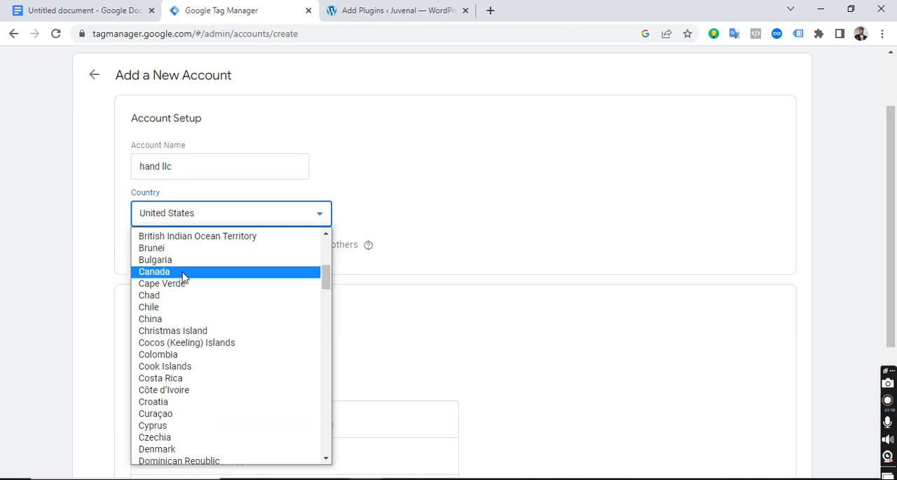
pyautogui.click(184, 273)
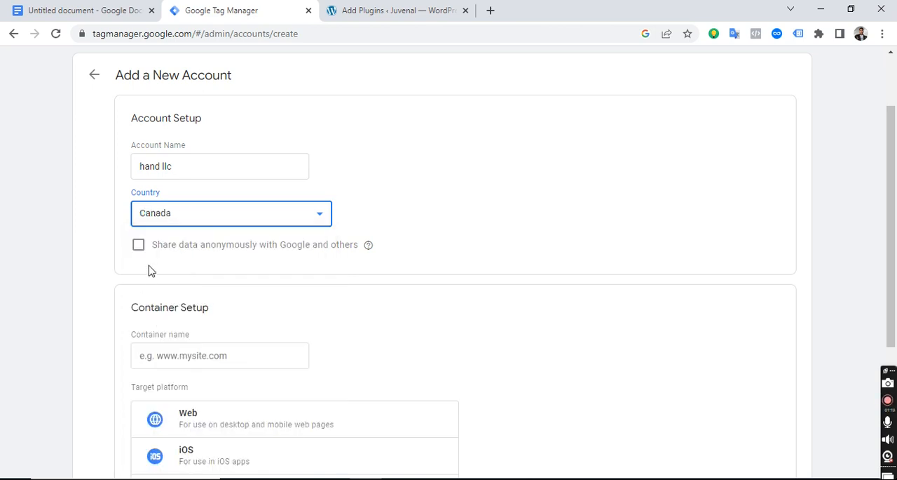
pyautogui.moveTo(153, 249); pyautogui.dragTo(372, 251)
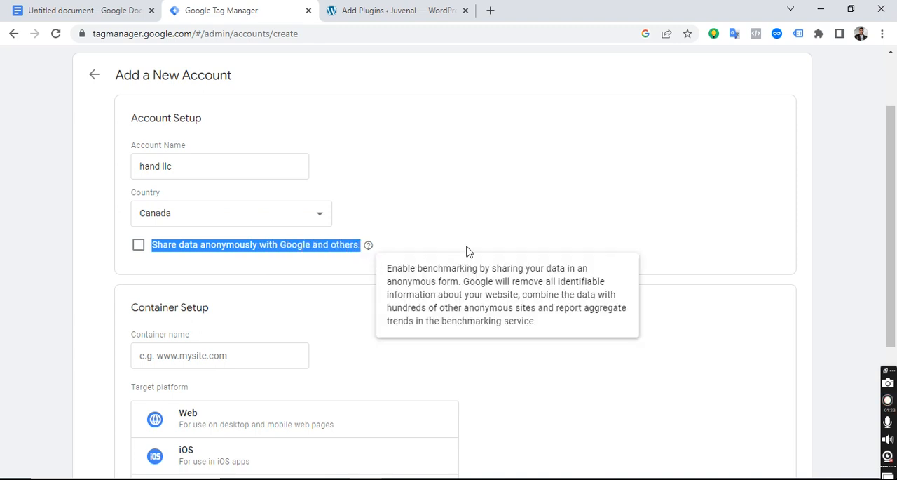
pyautogui.click(138, 244)
# Name the container "jevunal", choose Web as its target platform, and submit the new account for creation.
pyautogui.scroll(-2, 212, 336)
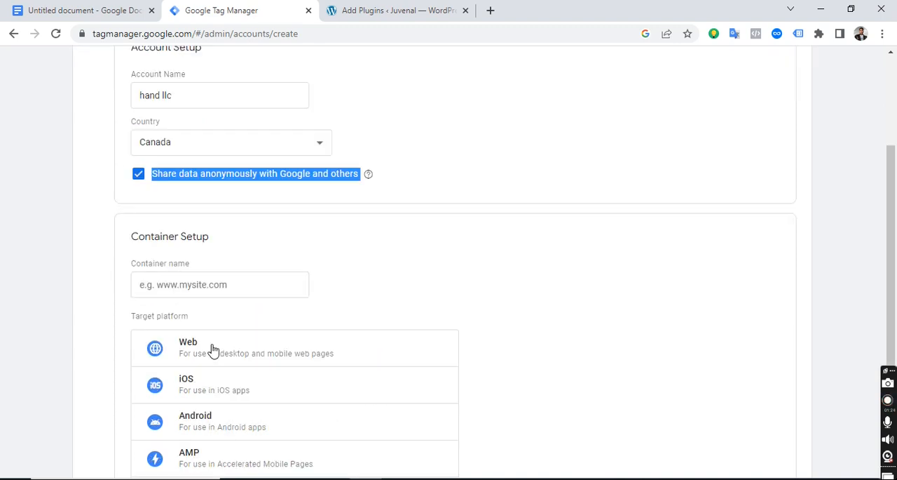
pyautogui.click(196, 267)
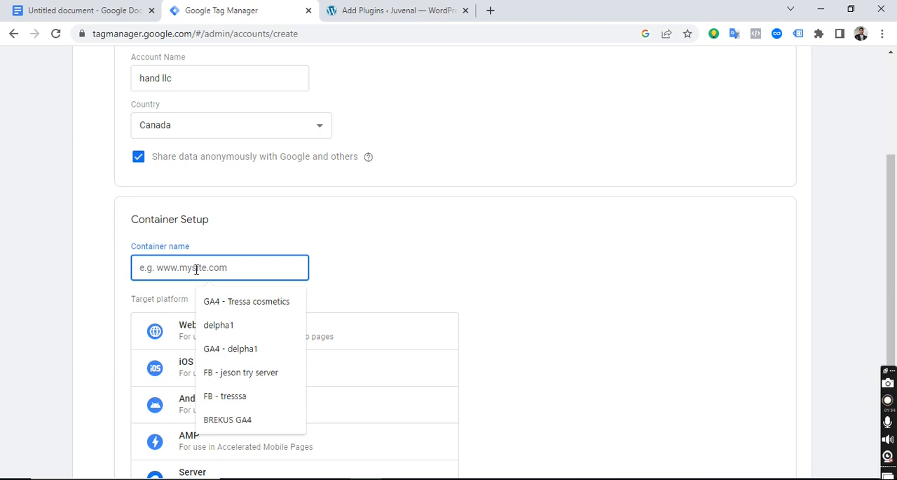
pyautogui.write('j')
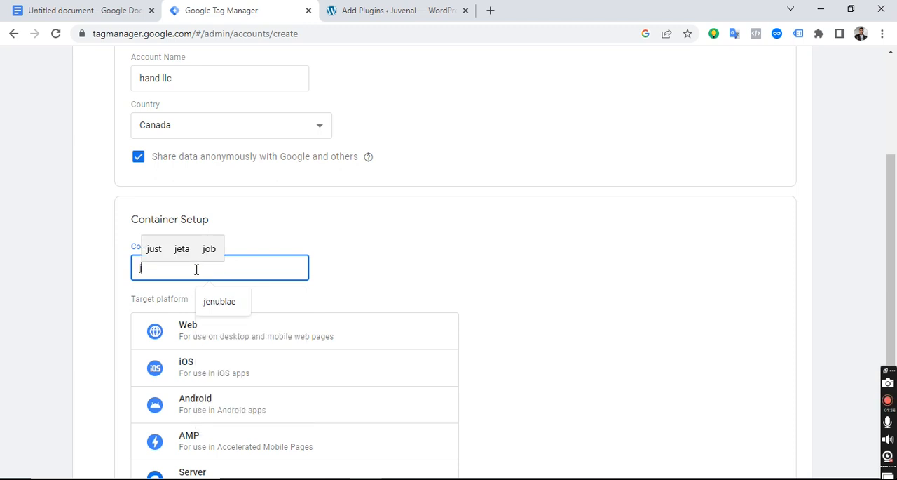
pyautogui.write('evuna')
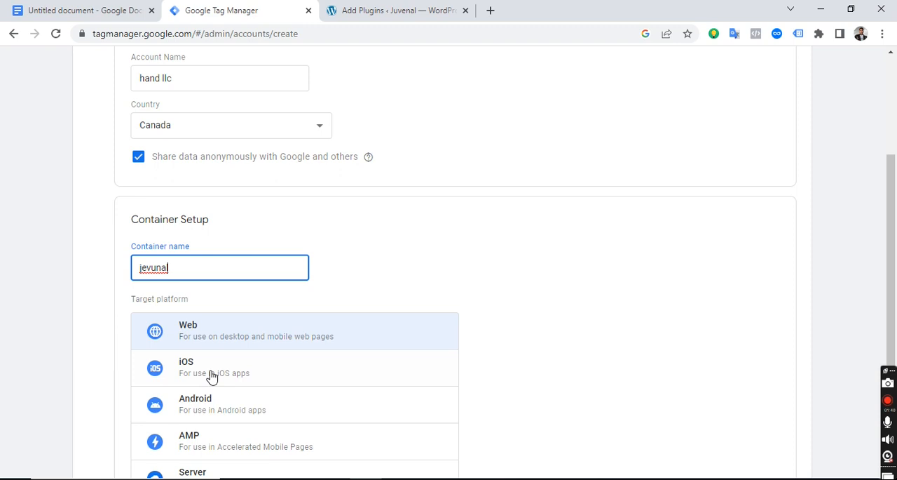
pyautogui.scroll(-2, 211, 377)
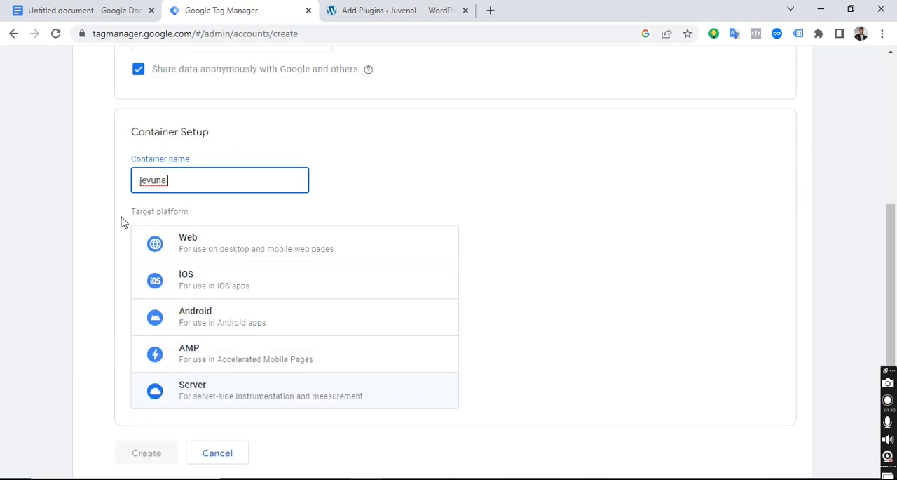
pyautogui.click(214, 247)
pyautogui.scroll(-1, 225, 371)
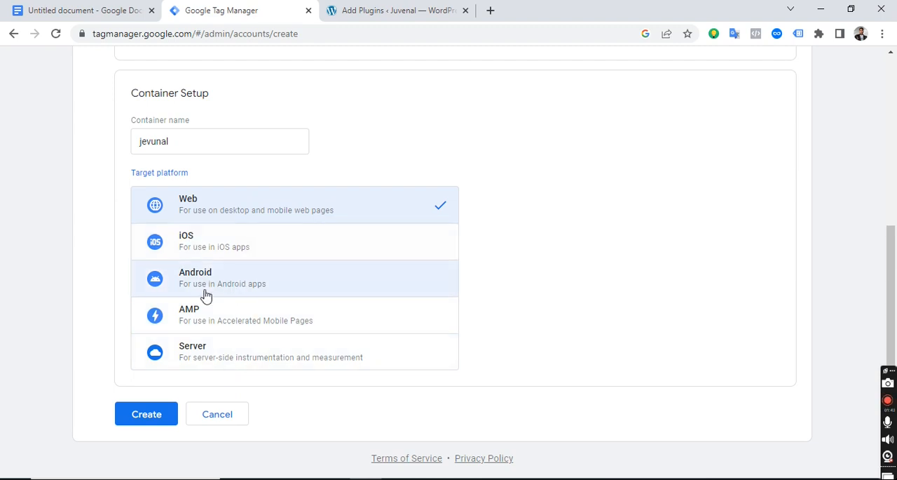
pyautogui.click(147, 415)
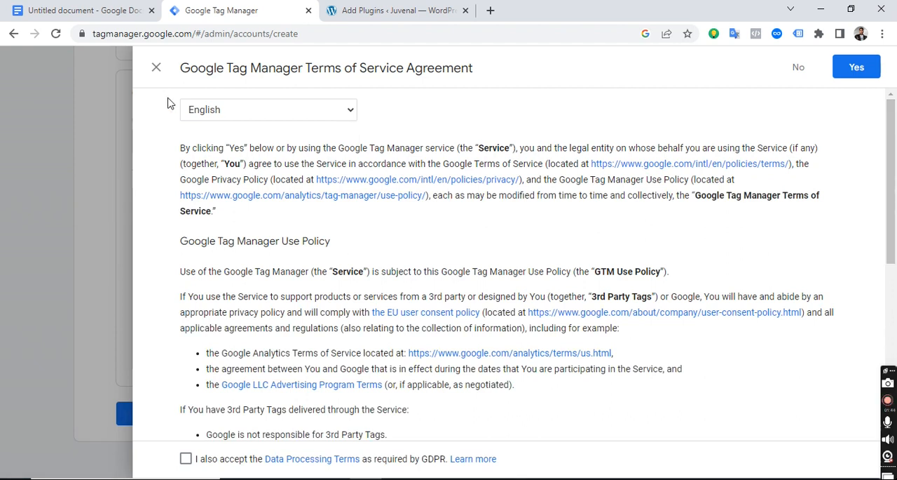
# Accept the GDPR Data Processing Terms and agree to the Google Tag Manager Terms of Service.
pyautogui.scroll(-5, 315, 250)
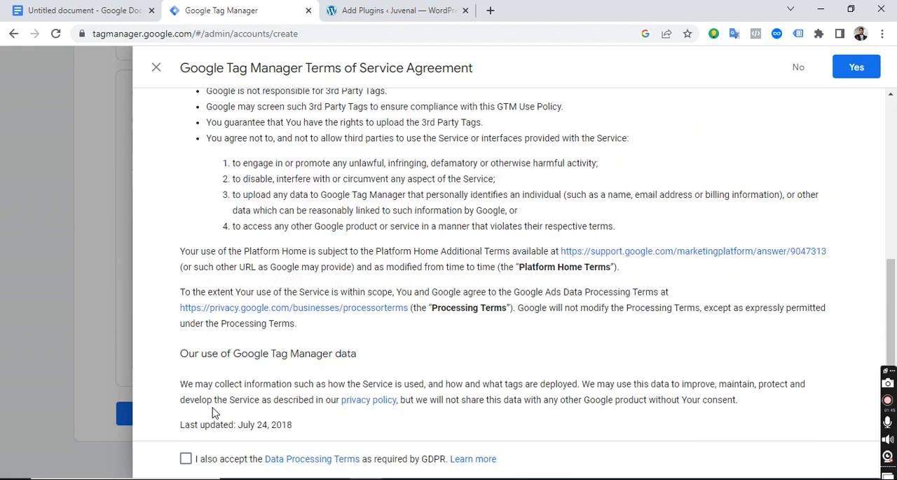
pyautogui.click(186, 460)
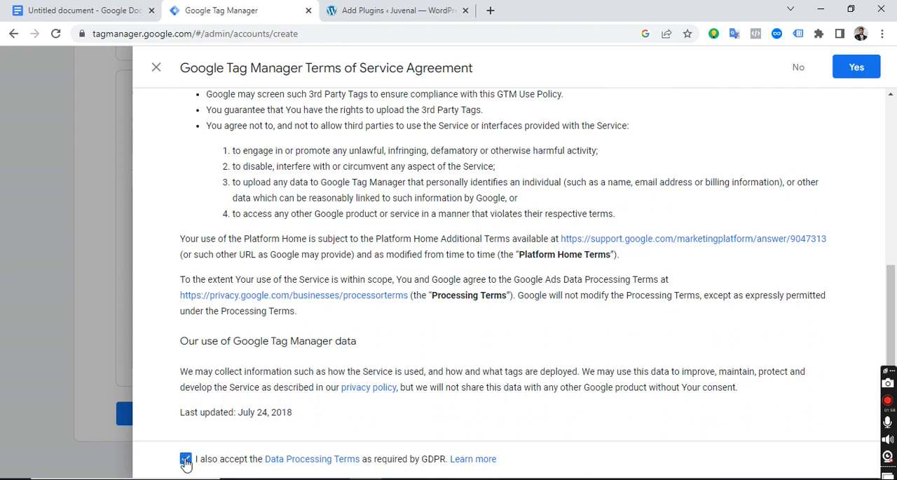
pyautogui.click(861, 68)
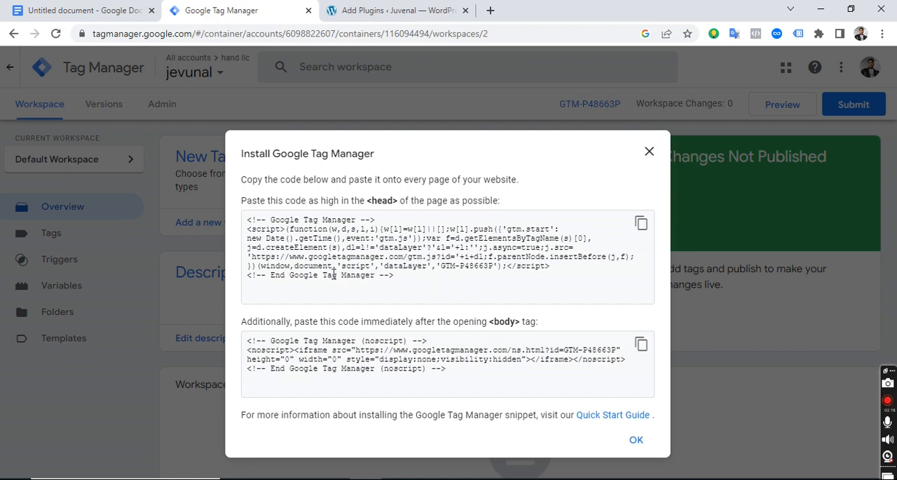
# Copy only the GTM container ID from the head code snippet and switch to the WordPress Add Plugins page.
pyautogui.moveTo(414, 275); pyautogui.dragTo(244, 219)
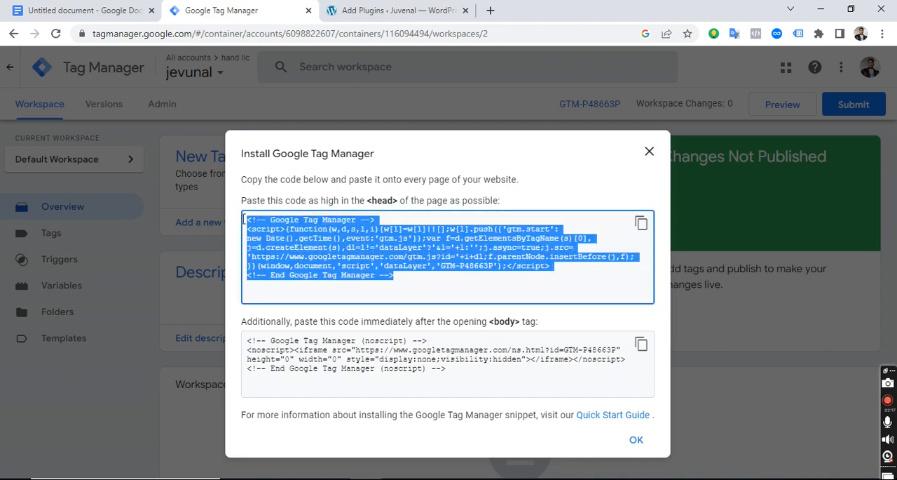
pyautogui.click(449, 268)
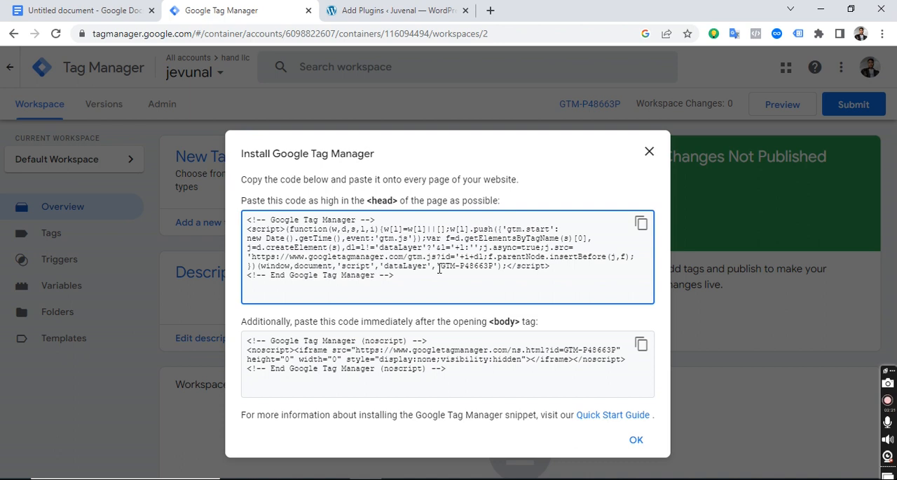
pyautogui.moveTo(449, 268); pyautogui.dragTo(492, 269)
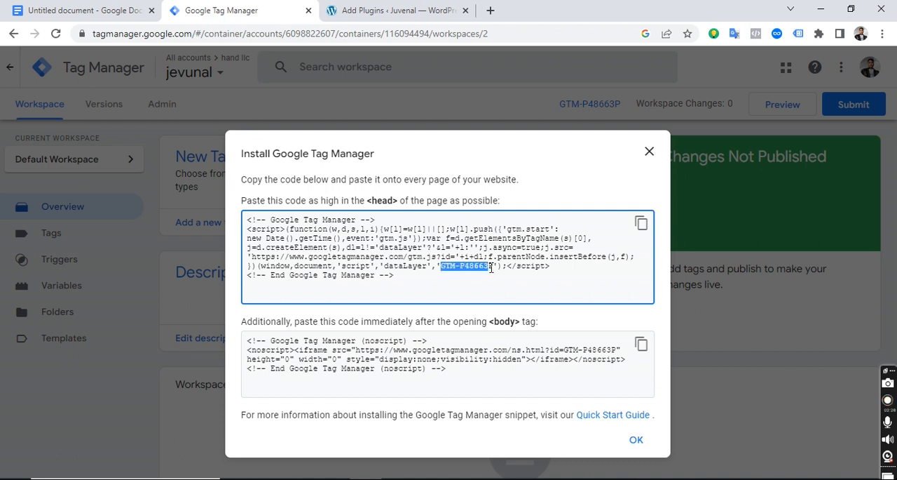
pyautogui.rightClick(483, 269)
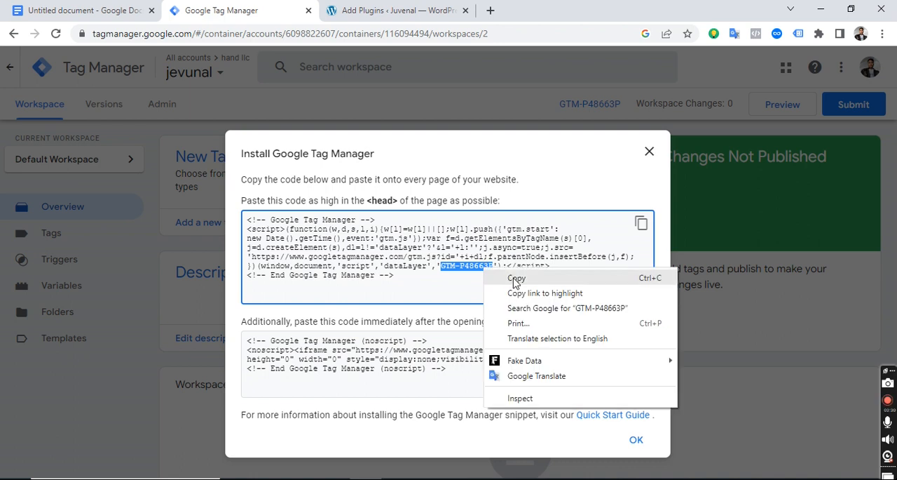
pyautogui.click(516, 278)
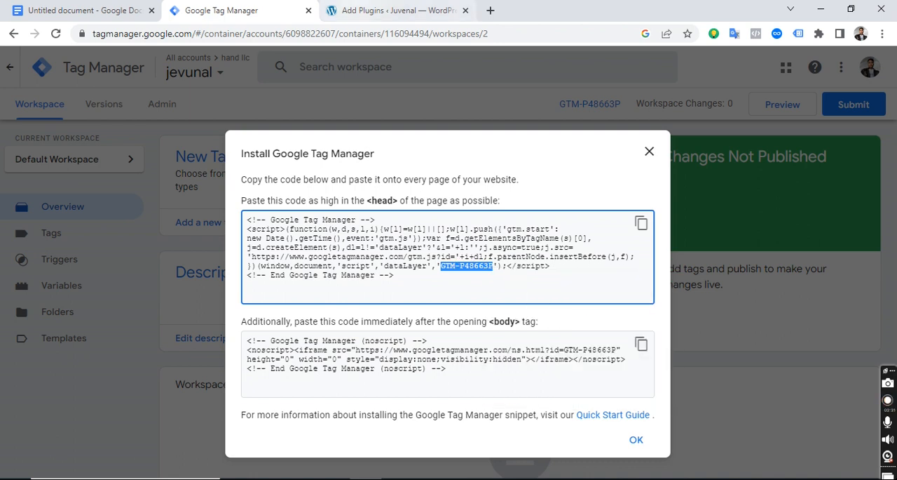
pyautogui.click(393, 11)
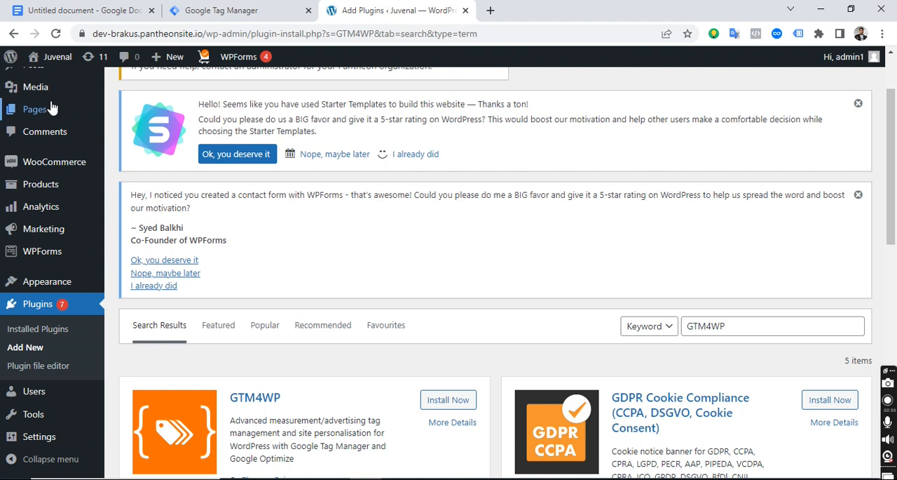
# Open a fresh Add Plugins page and search the plugin directory for "gtmwp4".
pyautogui.scroll(2, 80, 119)
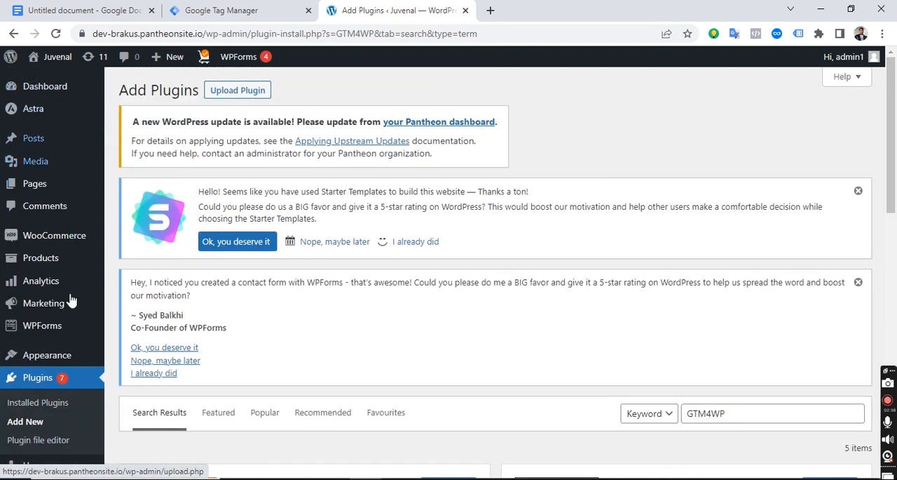
pyautogui.click(68, 386)
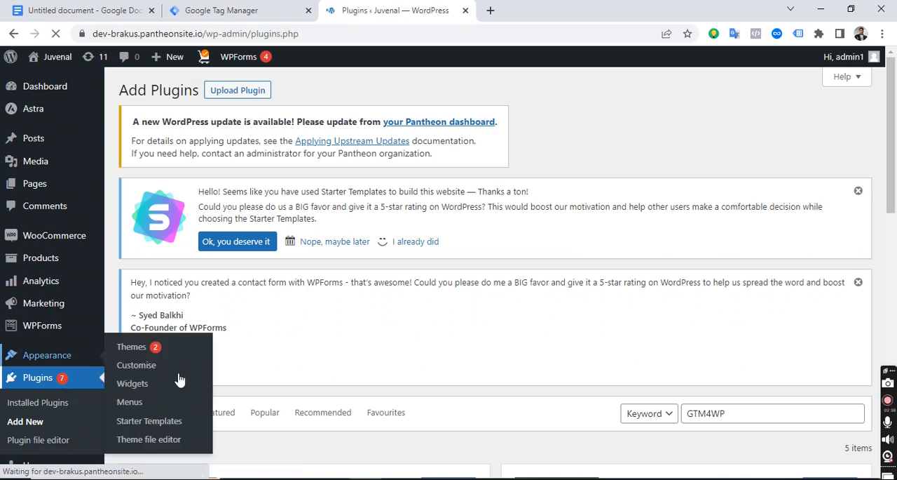
pyautogui.scroll(-2, 87, 377)
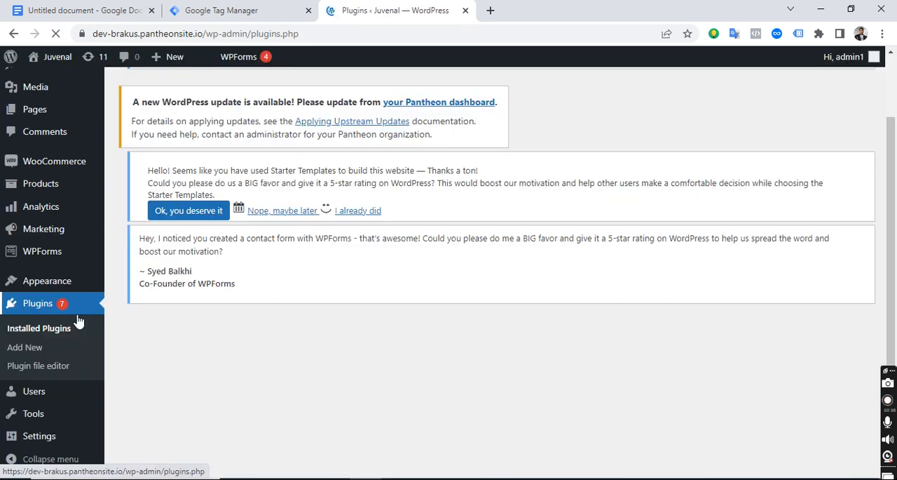
pyautogui.click(26, 349)
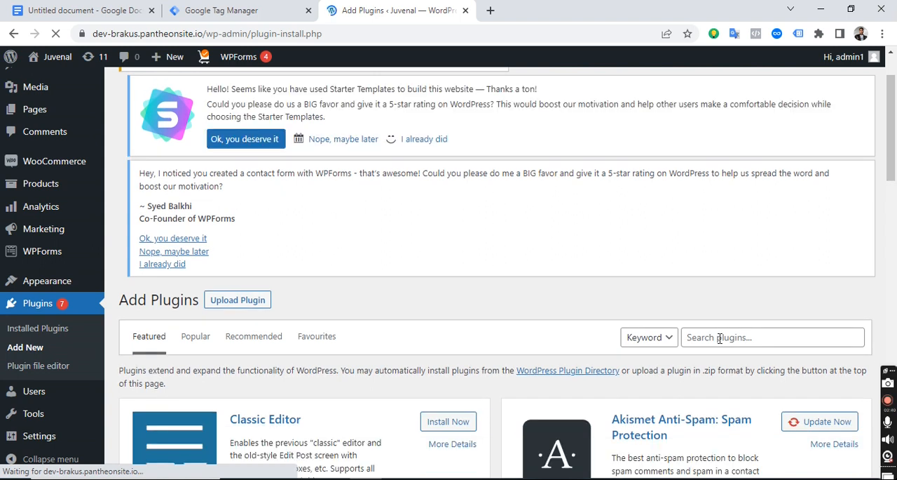
pyautogui.click(720, 338)
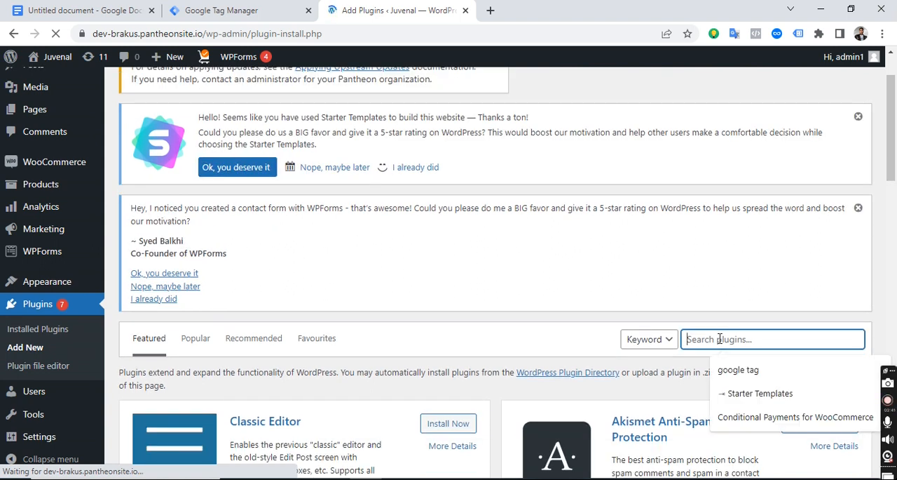
pyautogui.write('gtmw')
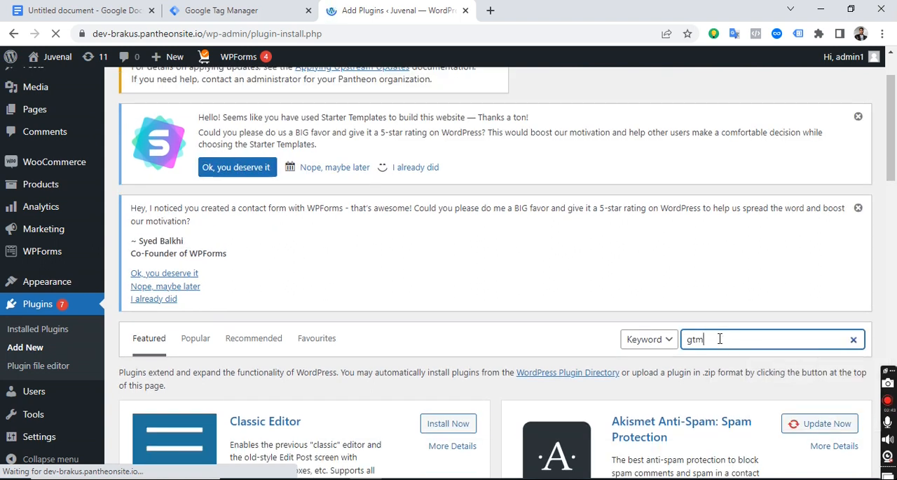
pyautogui.write('p4')
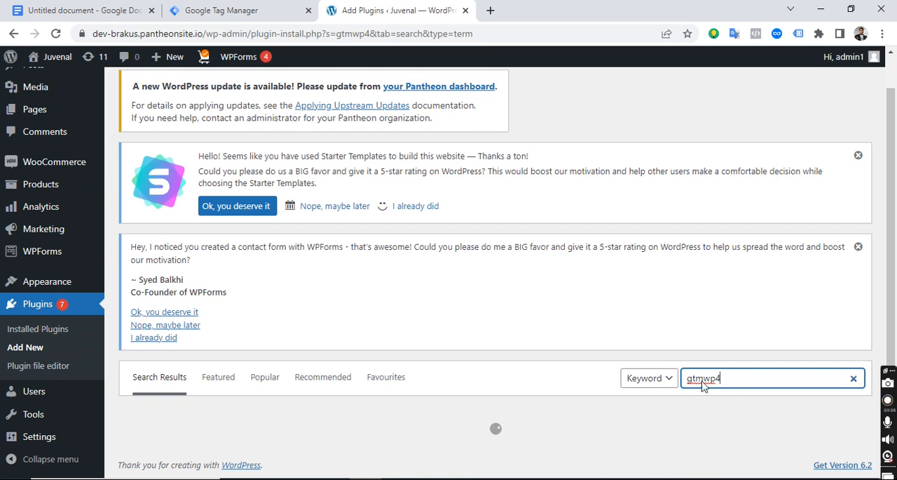
# Shorten the plugin search term to "gtmwp" and clear the search text.
pyautogui.scroll(-2, 306, 345)
pyautogui.press('BackSpace')
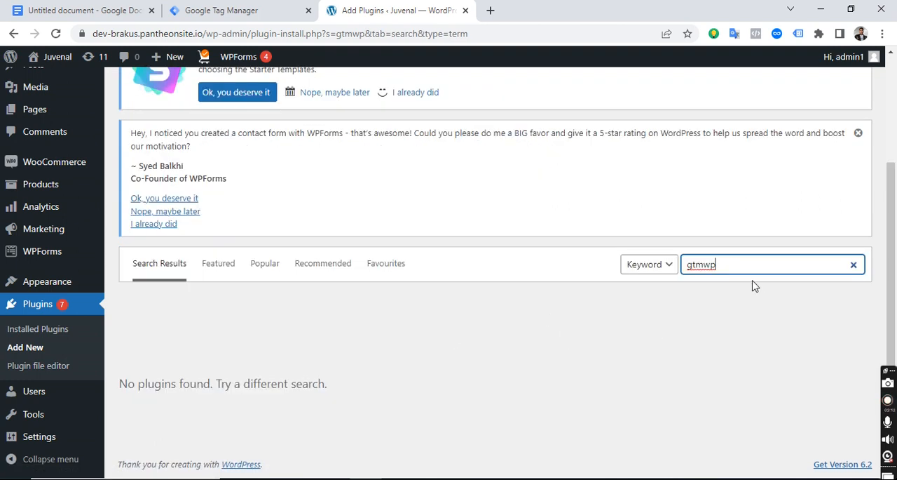
pyautogui.press('BackSpace')
pyautogui.press('BackSpace')
pyautogui.press('BackSpace')
pyautogui.press('BackSpace')
pyautogui.press('BackSpace')
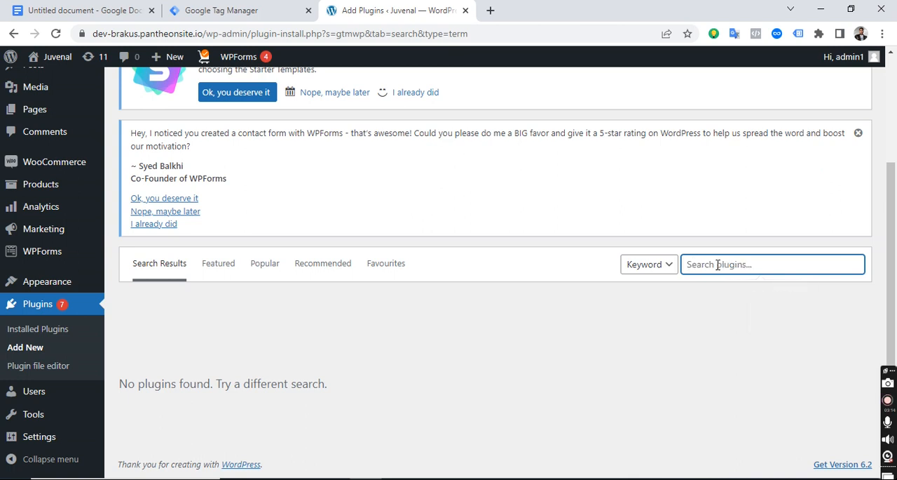
pyautogui.click(718, 264)
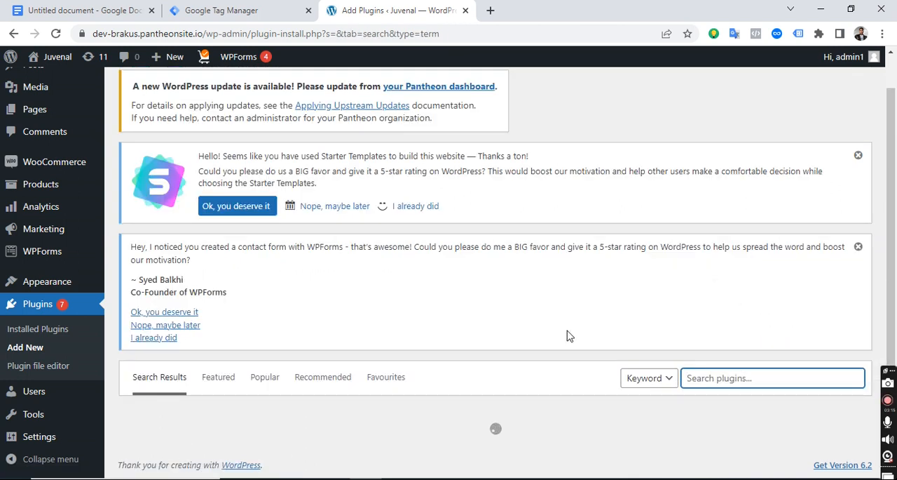
# Reload the Add Plugins page and search the plugin directory for "gtm wp".
pyautogui.click(29, 349)
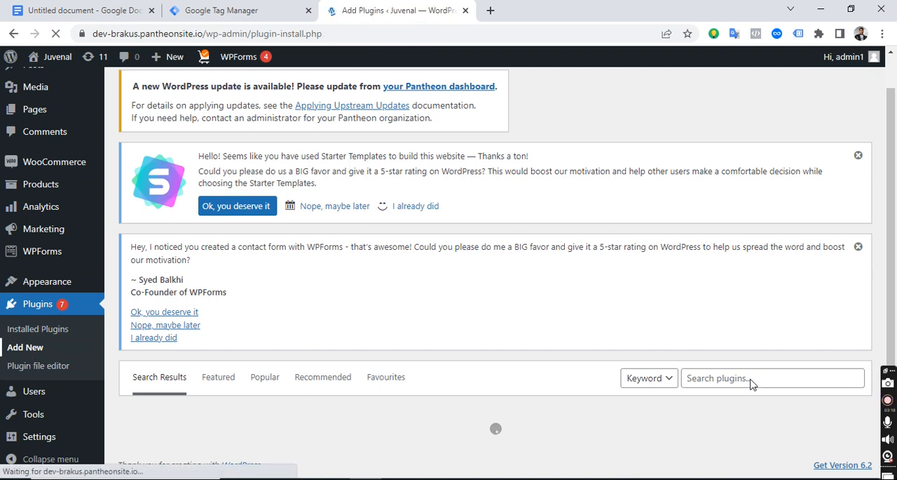
pyautogui.scroll(-3, 821, 356)
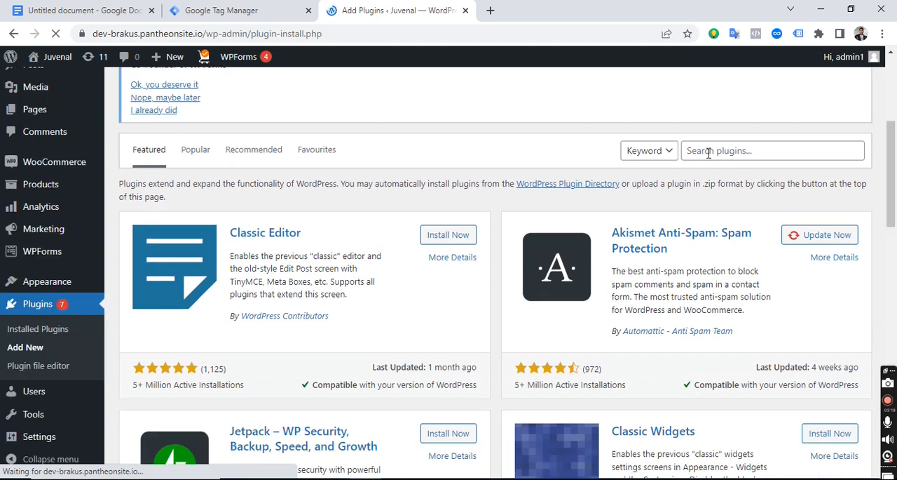
pyautogui.click(709, 152)
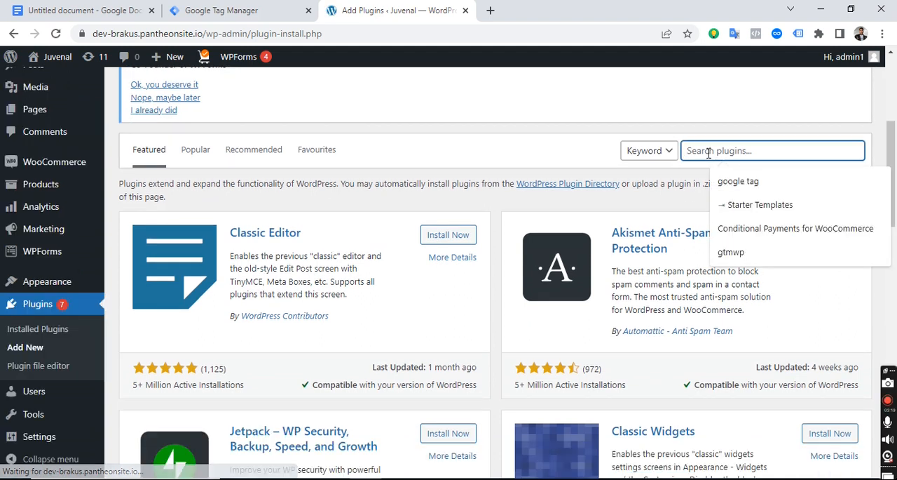
pyautogui.write('gt')
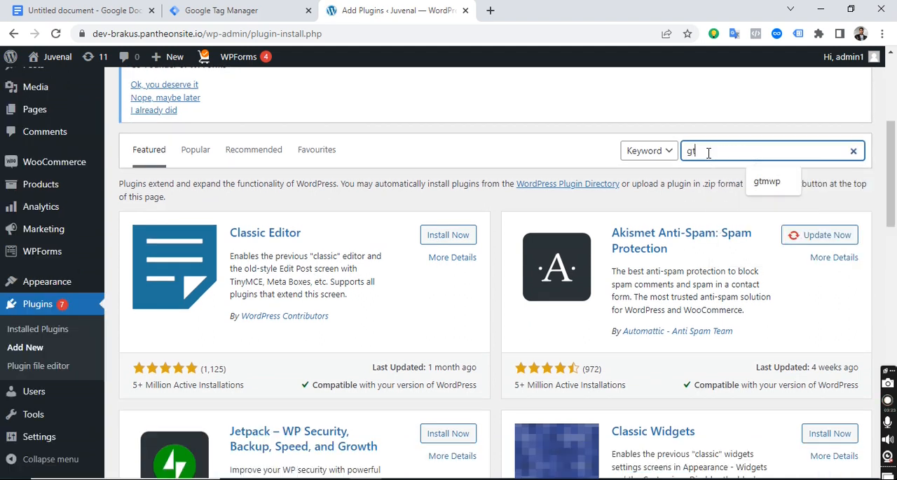
pyautogui.write('m wp')
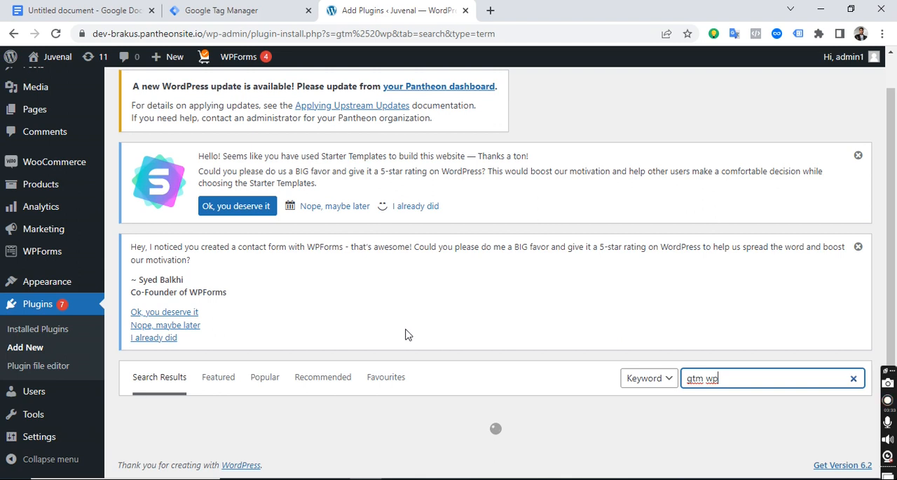
pyautogui.scroll(-5, 360, 315)
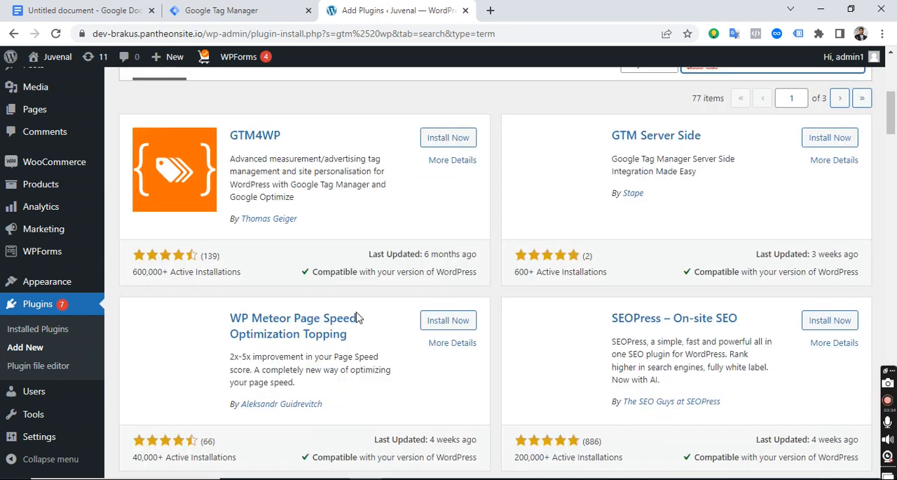
# Install the GTM4WP plugin from the search results and activate it.
pyautogui.click(451, 140)
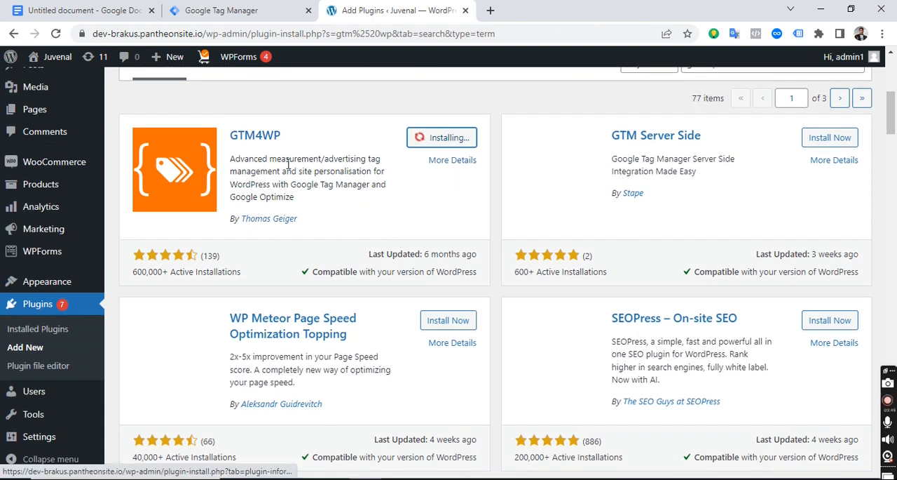
pyautogui.click(462, 139)
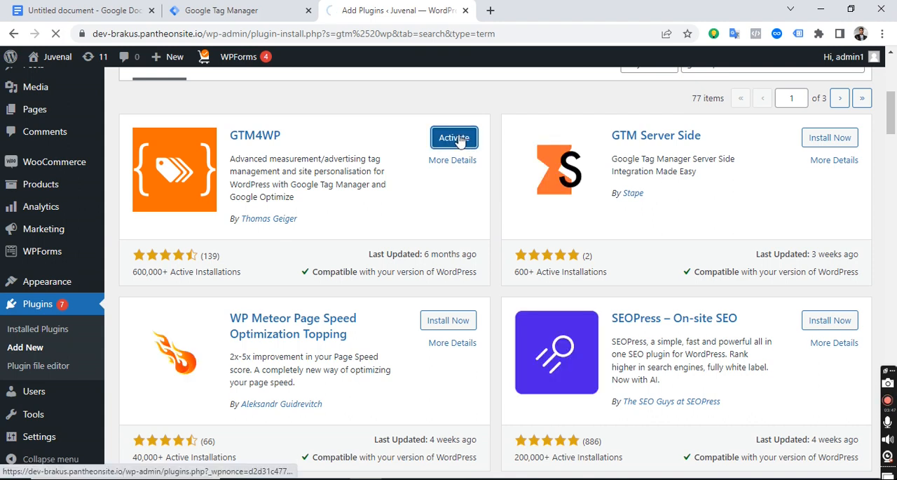
pyautogui.scroll(-1, 589, 328)
pyautogui.scroll(2, 592, 329)
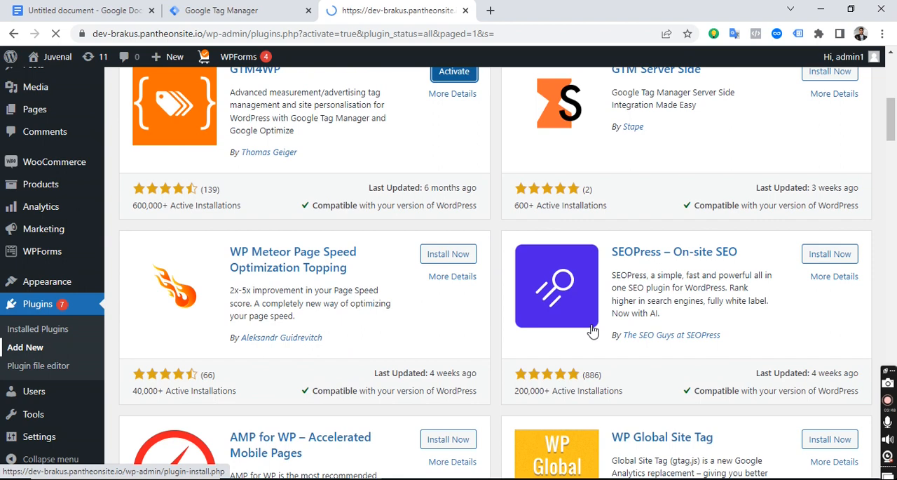
pyautogui.scroll(1, 488, 330)
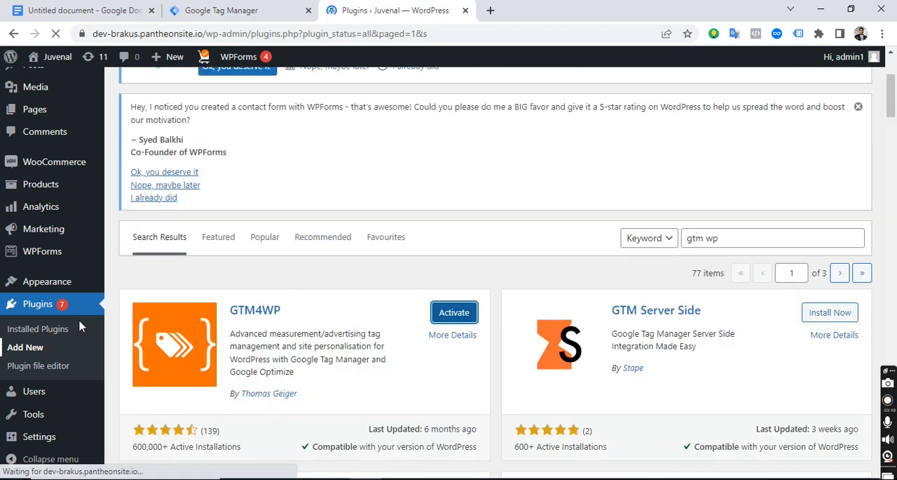
# Open the GTM4WP plugin's settings from the installed plugins list.
pyautogui.scroll(-5, 262, 340)
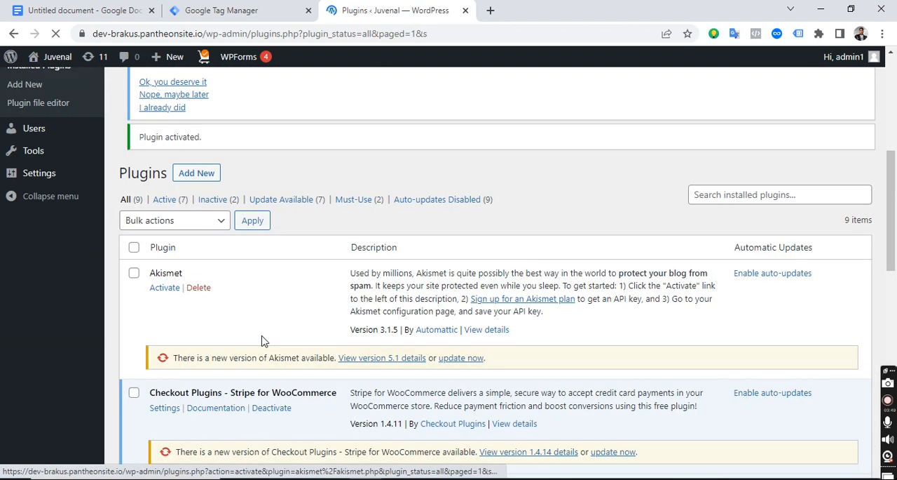
pyautogui.moveTo(191, 342); pyautogui.dragTo(149, 341)
pyautogui.click(162, 363)
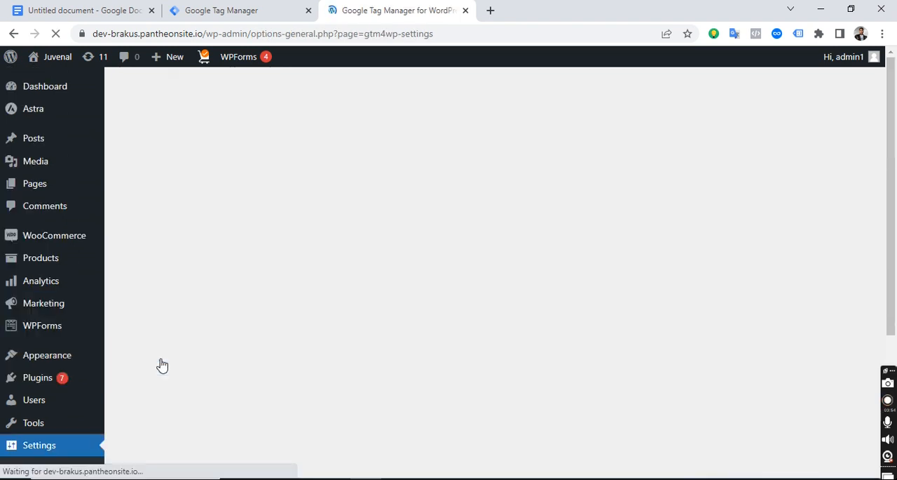
pyautogui.scroll(-2, 374, 356)
pyautogui.scroll(-3, 440, 339)
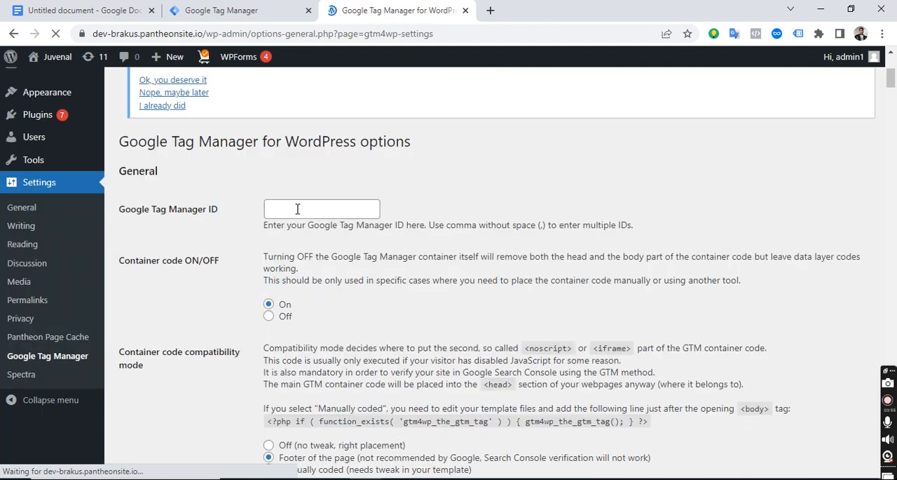
# Copy the container ID from the Google Tag Manager head snippet and paste it as the plugin's Google Tag Manager ID.
pyautogui.click(239, 10)
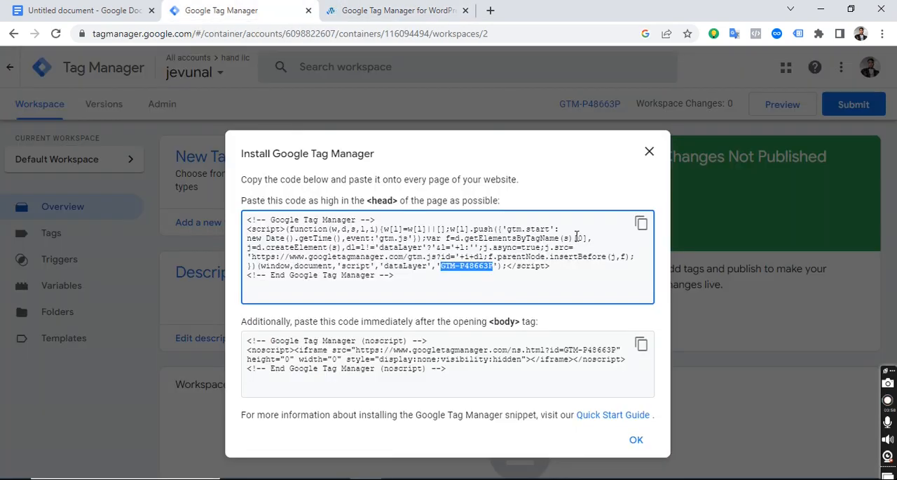
pyautogui.rightClick(481, 270)
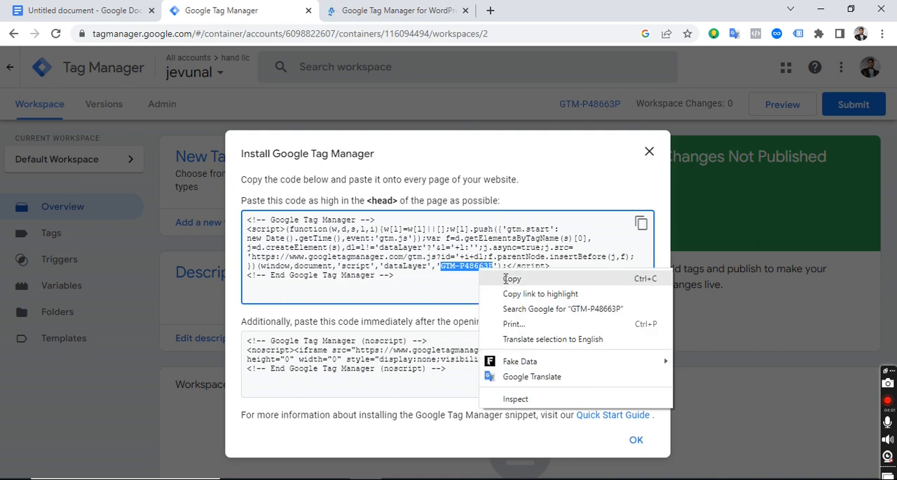
pyautogui.click(512, 278)
pyautogui.hotkey('ctrl', 'Tab')
pyautogui.rightClick(295, 300)
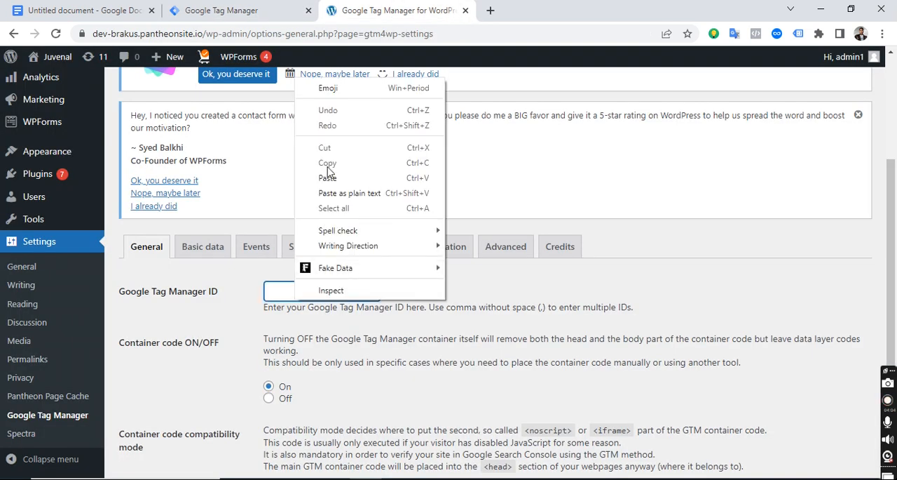
pyautogui.click(327, 188)
# Save the changes to the Google Tag Manager for WordPress options and review the saved settings.
pyautogui.scroll(-3, 327, 188)
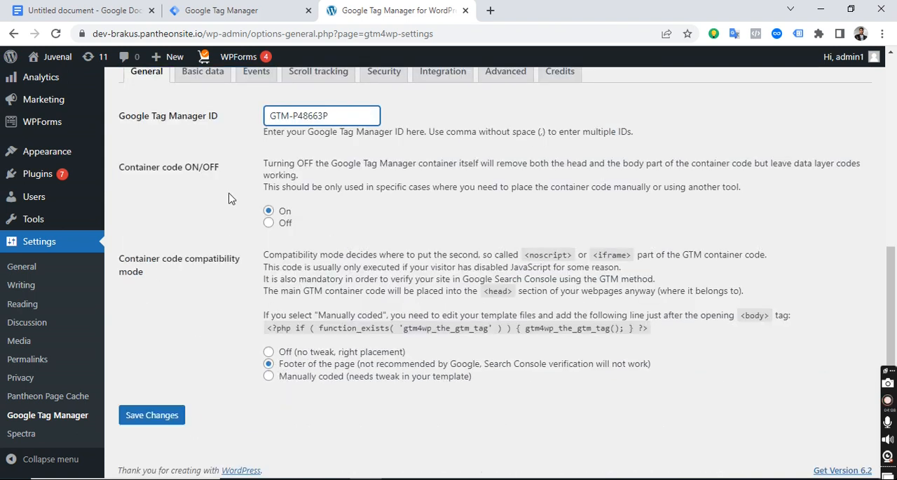
pyautogui.scroll(-1, 337, 245)
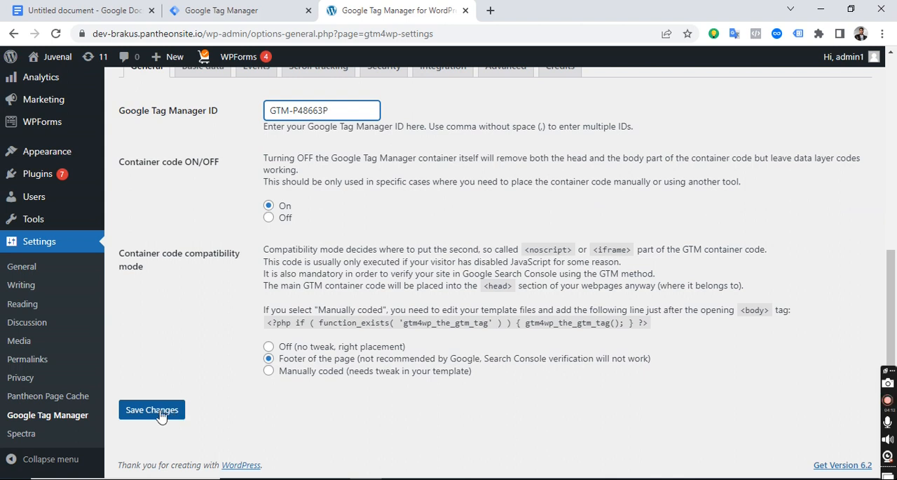
pyautogui.click(143, 415)
pyautogui.click(143, 415)
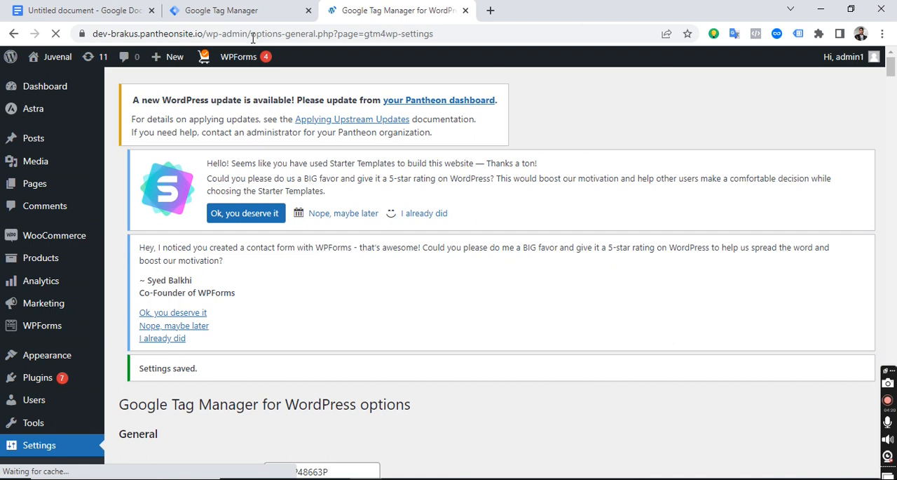
pyautogui.scroll(-3, 485, 282)
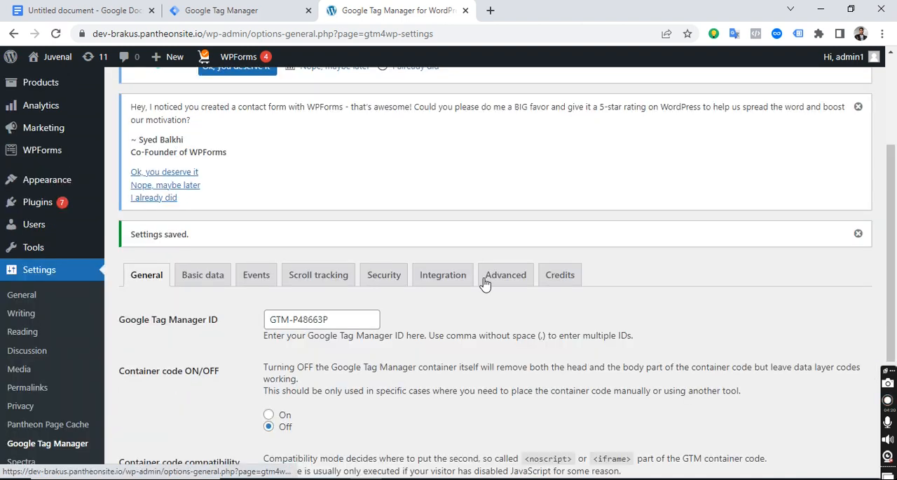
pyautogui.scroll(-3, 485, 282)
pyautogui.scroll(6, 387, 203)
# Open the live site in a new browser tab and analyze its tags with the Tag Assistant Legacy extension.
pyautogui.moveTo(54, 63)
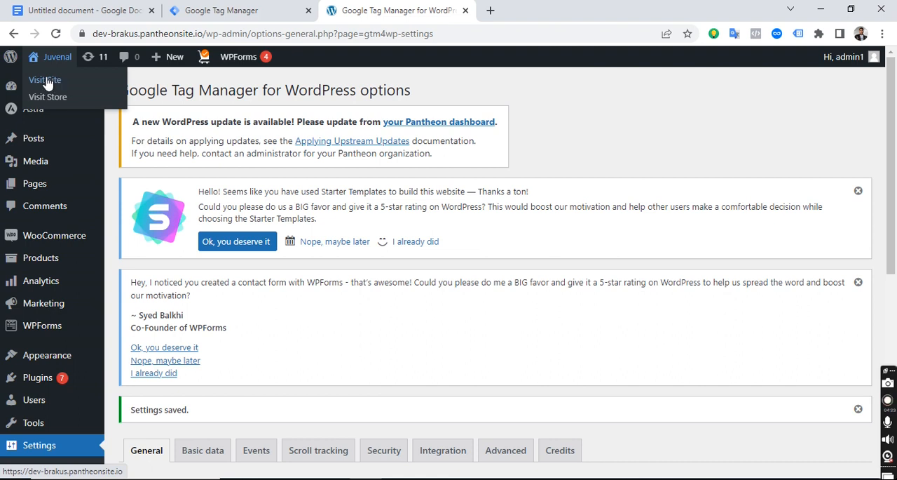
pyautogui.rightClick(47, 79)
pyautogui.click(86, 85)
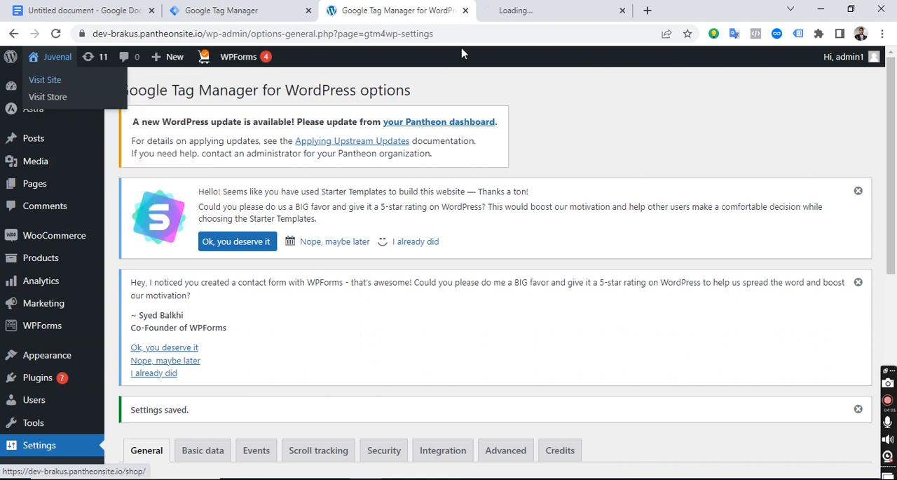
pyautogui.click(522, 14)
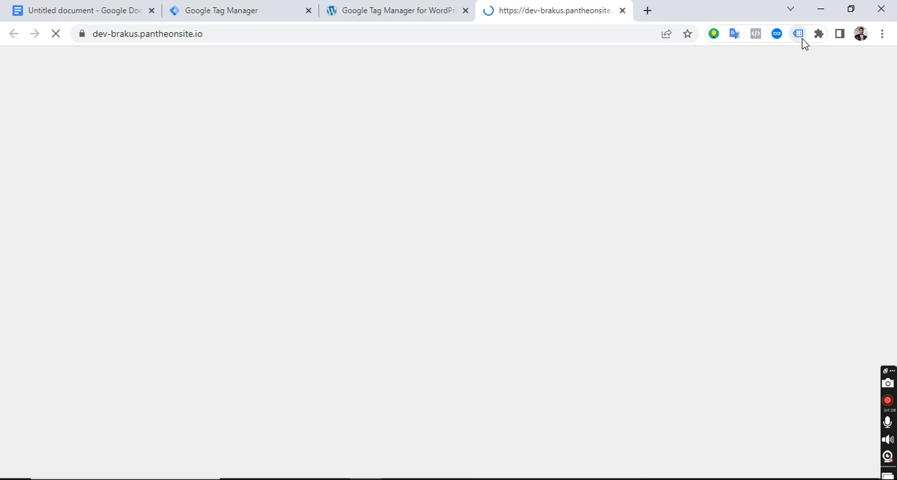
pyautogui.click(799, 35)
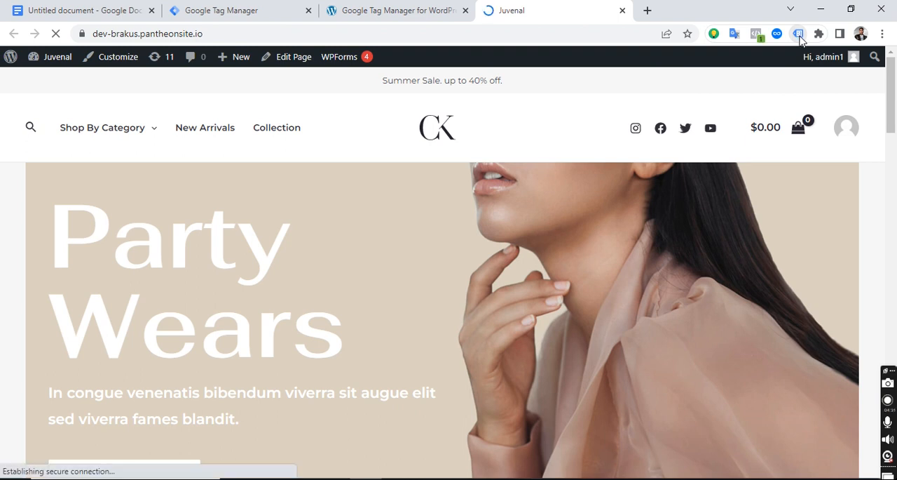
pyautogui.click(800, 34)
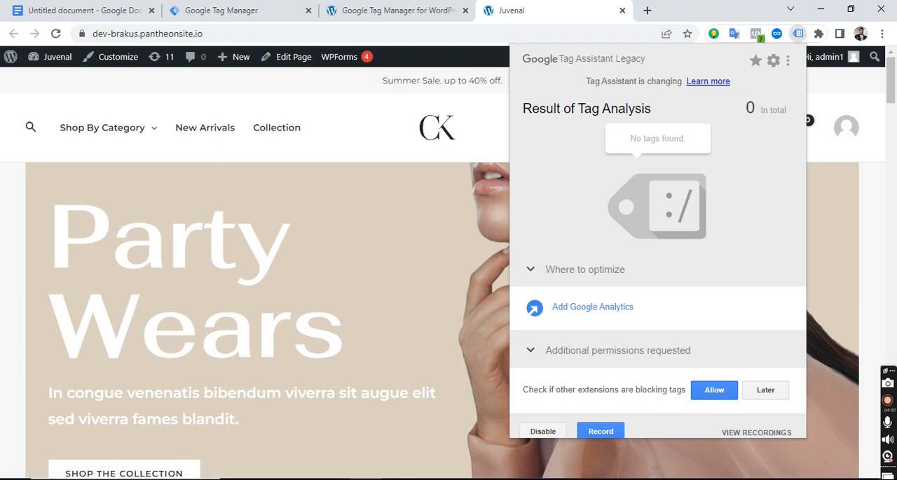
# Reload the live site's tab and check its tags again with the Tag Assistant Legacy extension.
pyautogui.rightClick(561, 12)
pyautogui.click(608, 93)
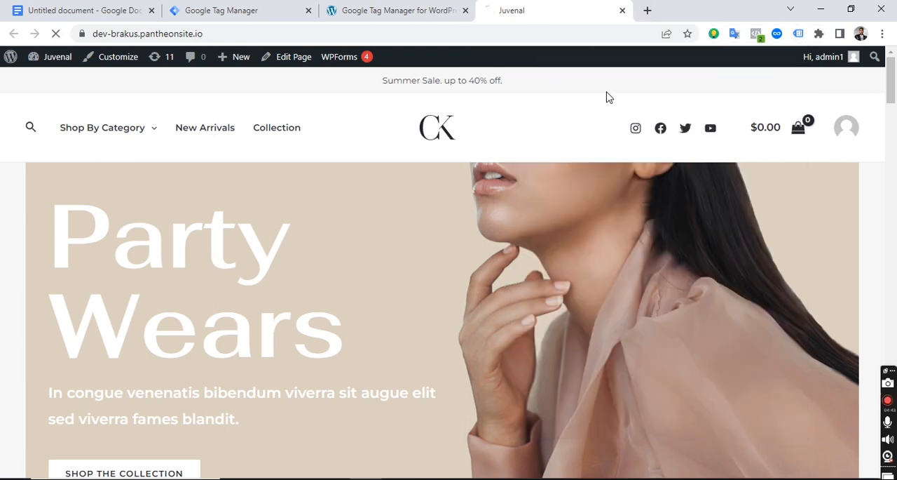
pyautogui.click(799, 33)
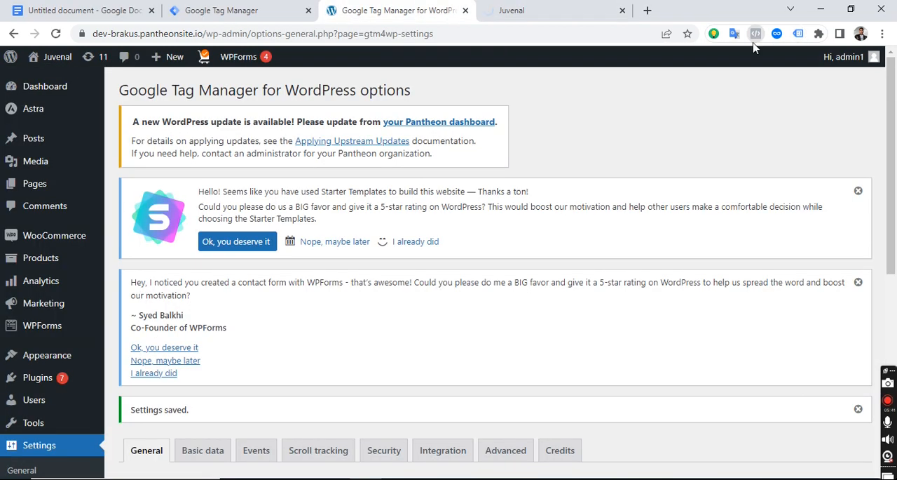
pyautogui.click(799, 34)
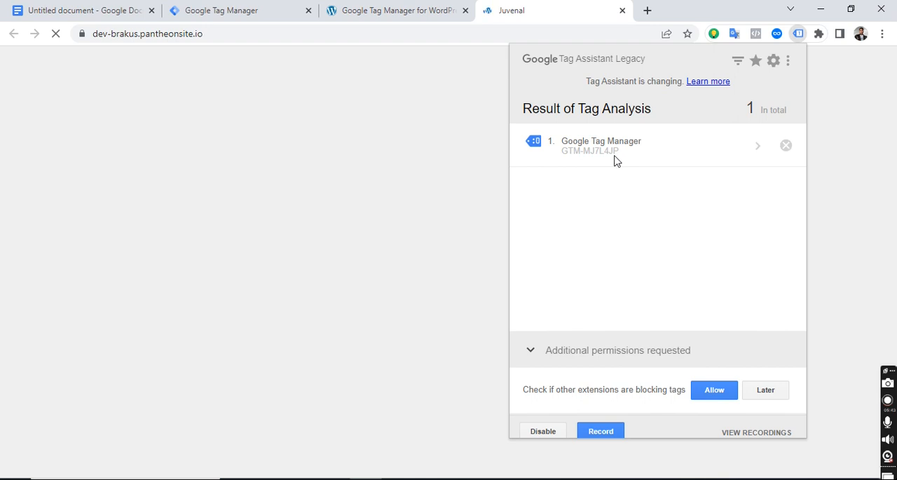
# Compare the container ID reported by Tag Assistant with the one in the Google Tag Manager install snippet, and recheck the live site's tags.
pyautogui.moveTo(561, 157); pyautogui.dragTo(620, 158)
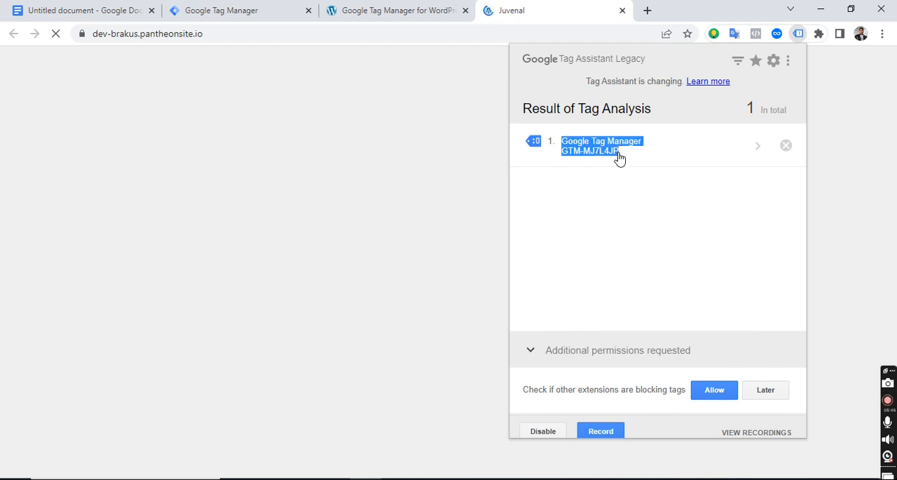
pyautogui.hotkey('ctrl', 'shift', 'Tab')
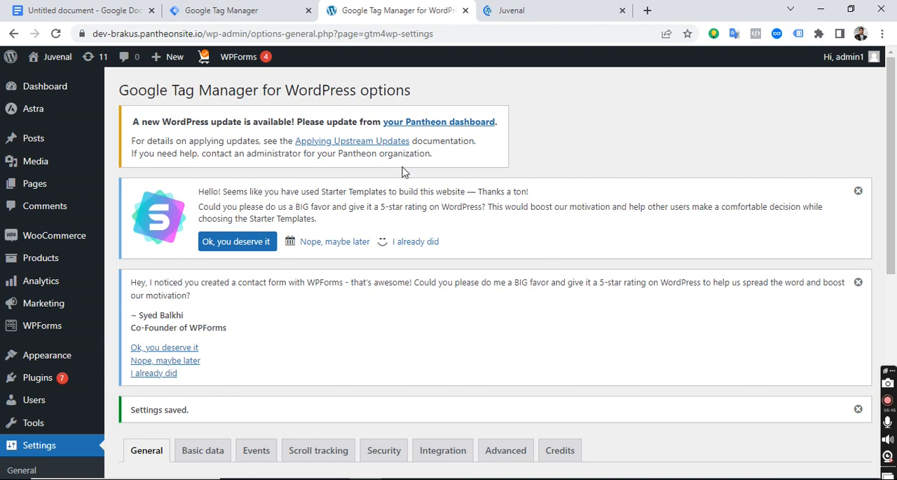
pyautogui.hotkey('ctrl', 'shift', 'Tab')
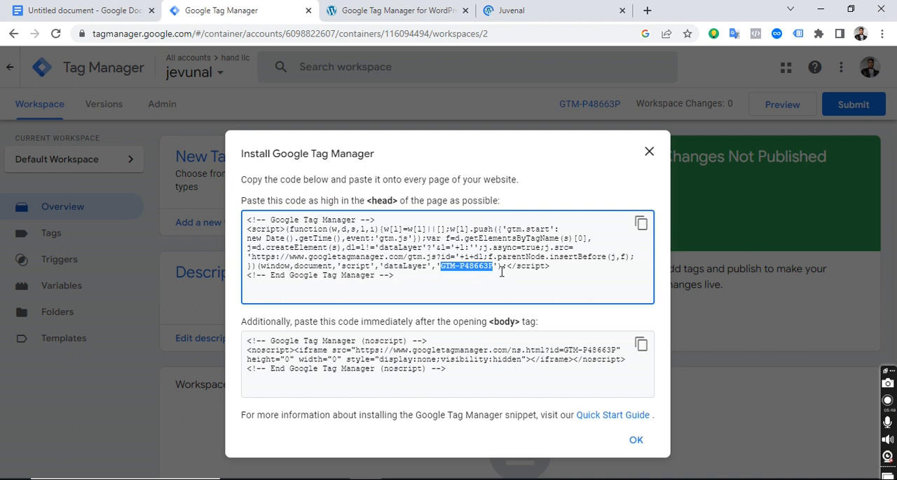
pyautogui.hotkey('ctrl', 'Tab')
pyautogui.hotkey('ctrl', 'Tab')
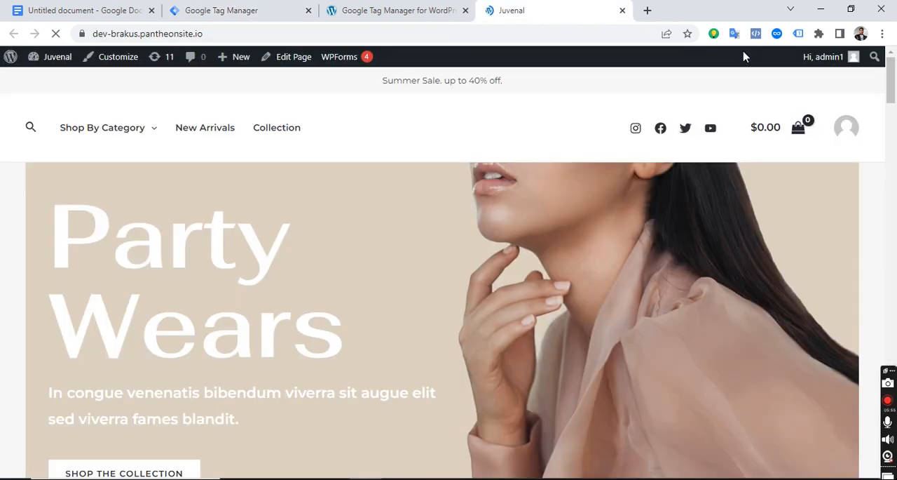
pyautogui.click(798, 35)
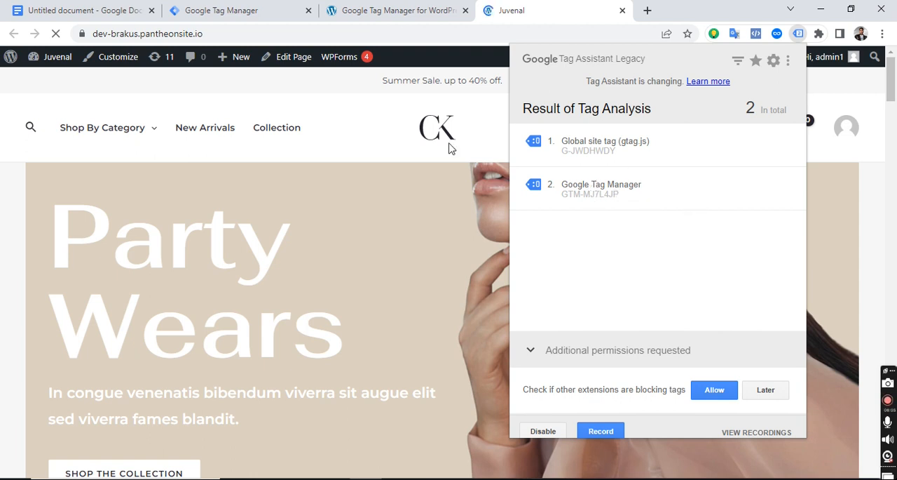
# Set the container code to On in the Google Tag Manager for WordPress options and save the changes.
pyautogui.click(344, 13)
pyautogui.scroll(-3, 389, 243)
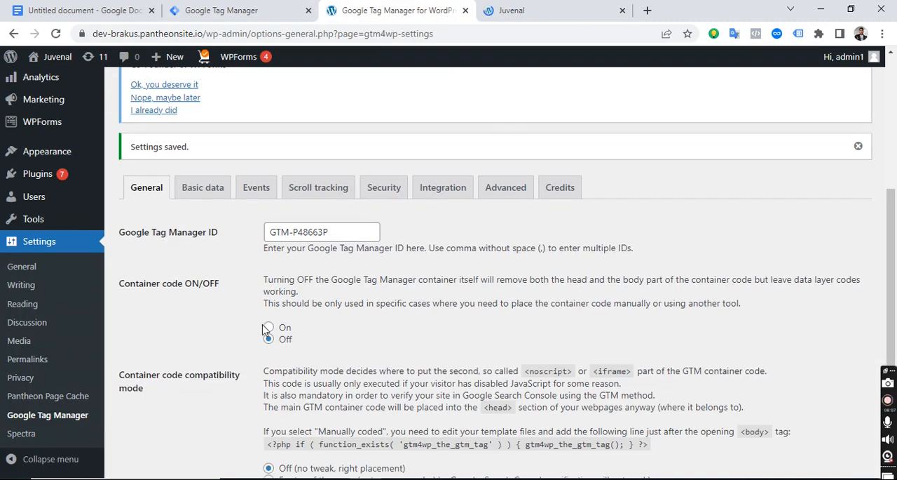
pyautogui.scroll(-1, 267, 330)
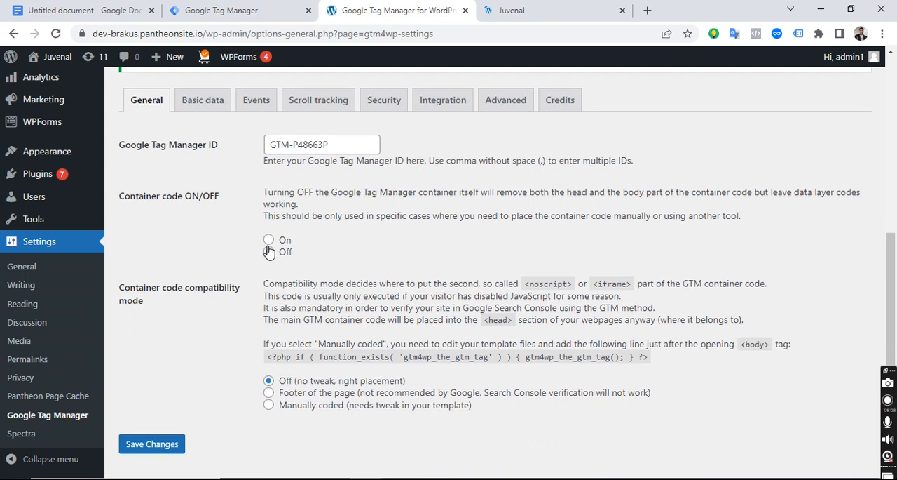
pyautogui.scroll(-1, 419, 210)
pyautogui.click(269, 241)
pyautogui.click(165, 446)
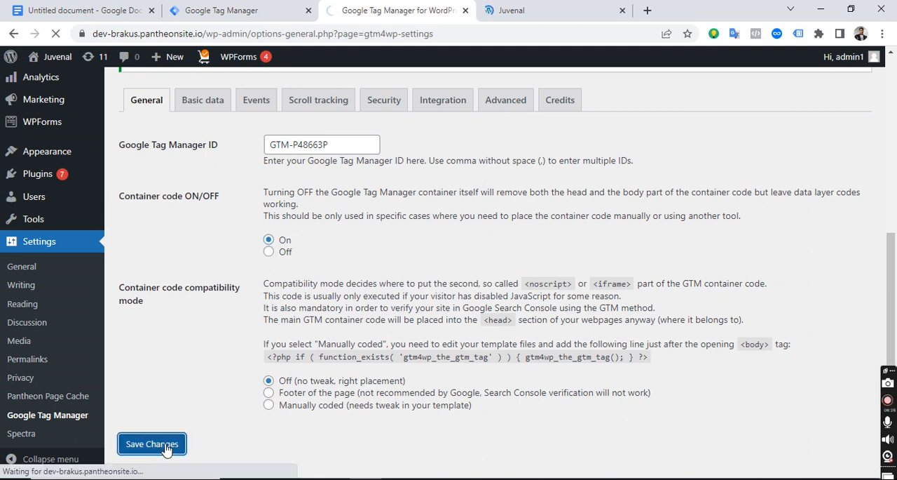